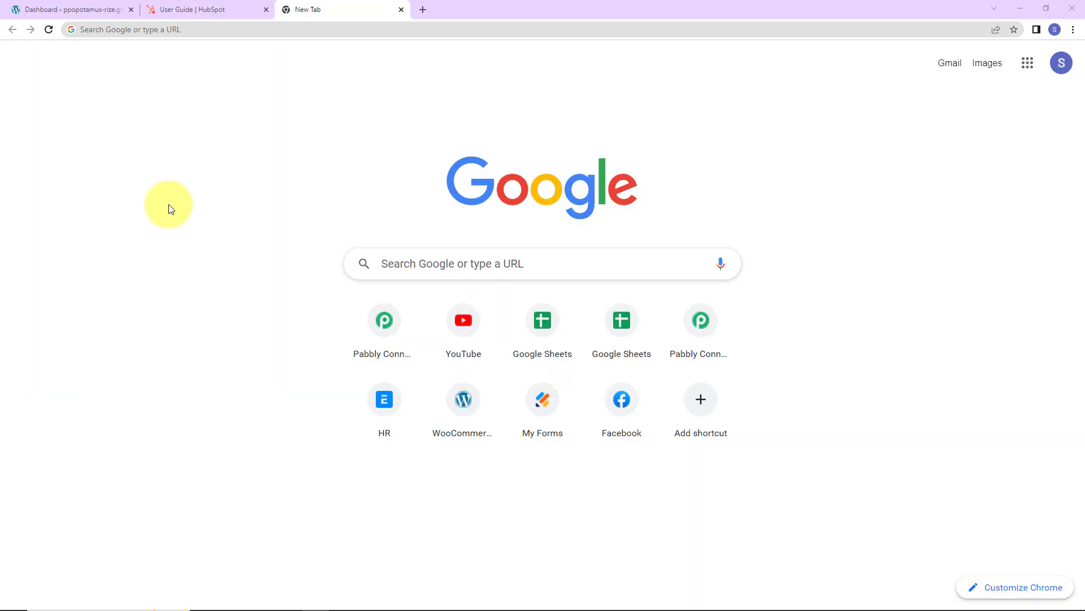
# Search for pabbly, sign in, open Pabbly Connect and start a new workflow.
pyautogui.click(139, 29)
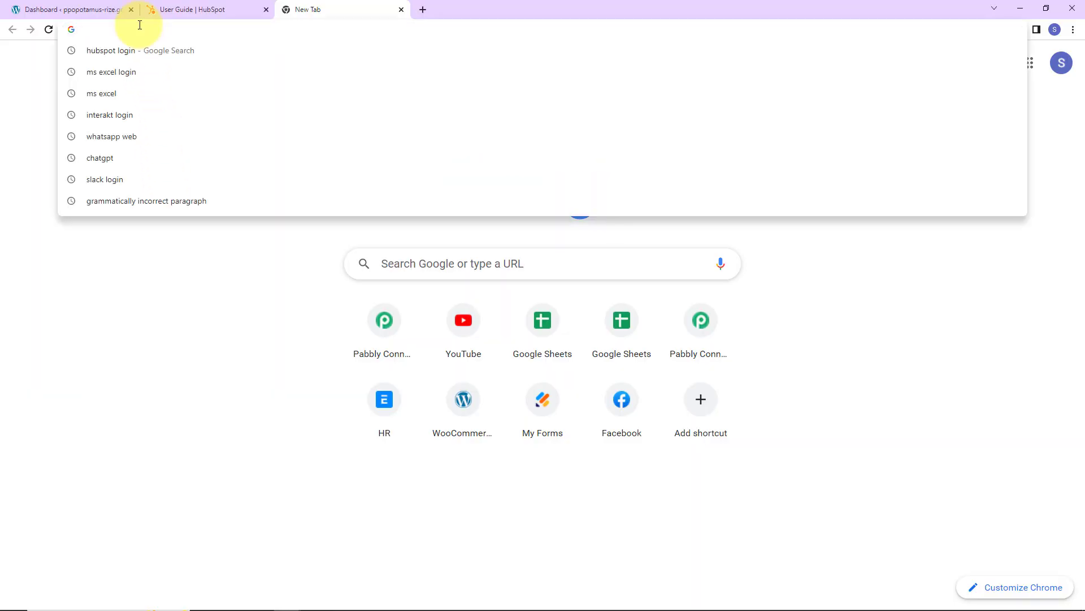
pyautogui.write('pabbly')
pyautogui.press('Return')
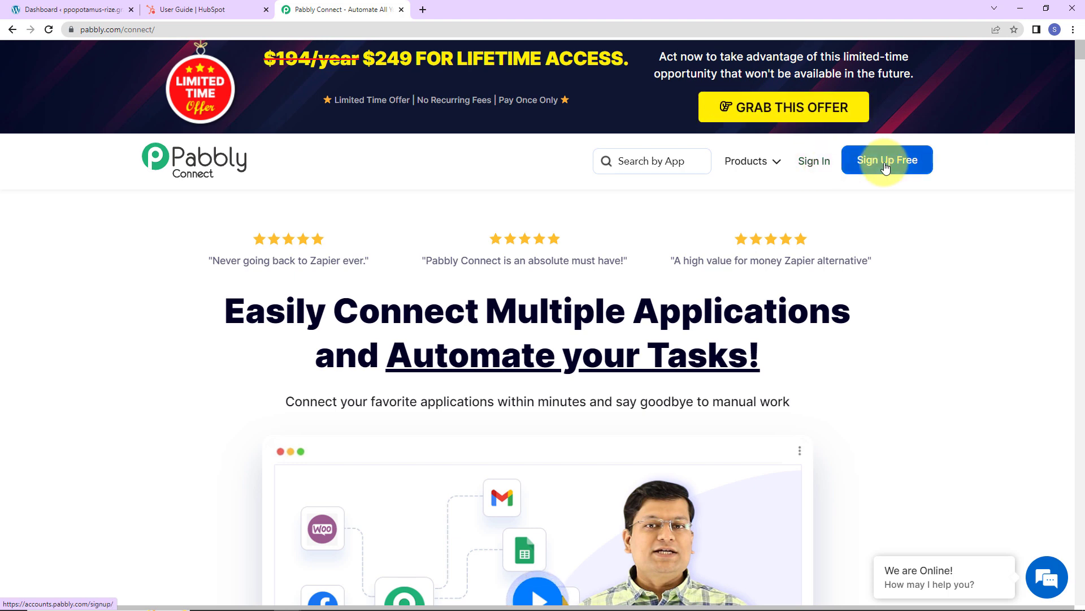
pyautogui.click(826, 191)
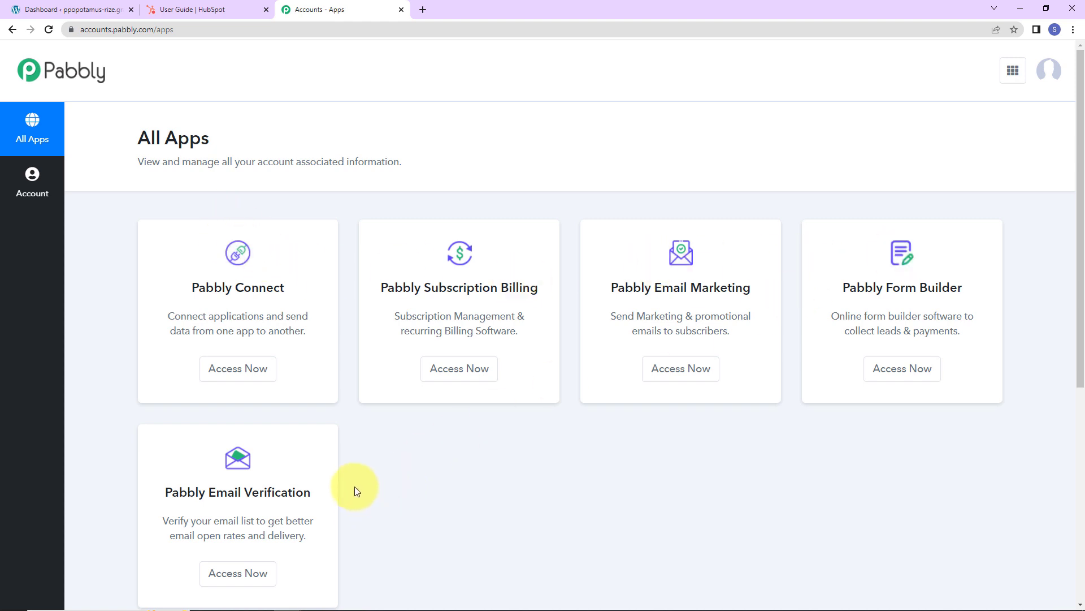
pyautogui.click(247, 375)
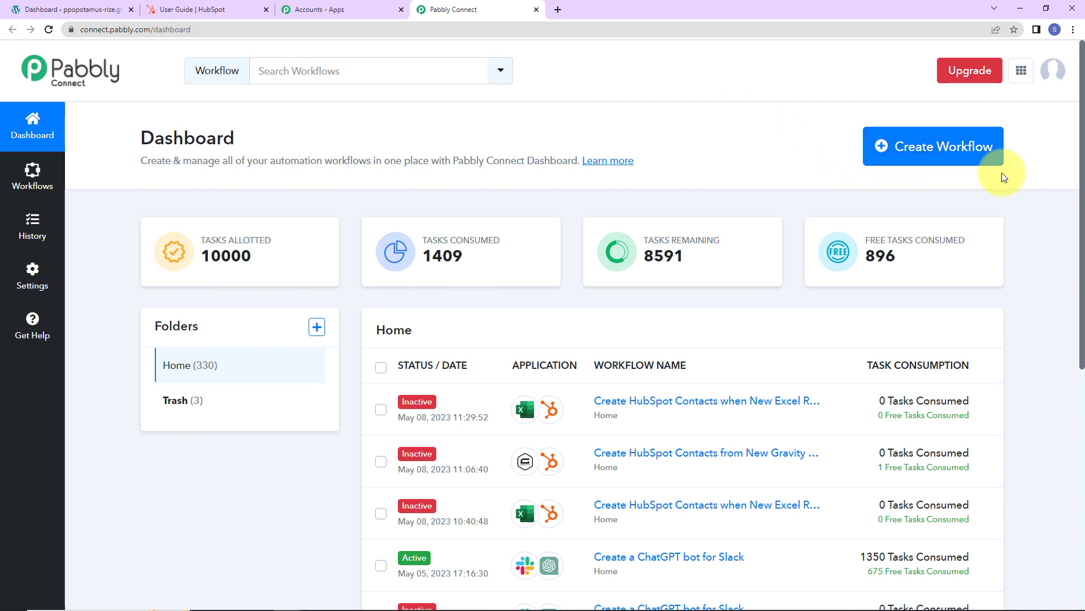
pyautogui.click(968, 168)
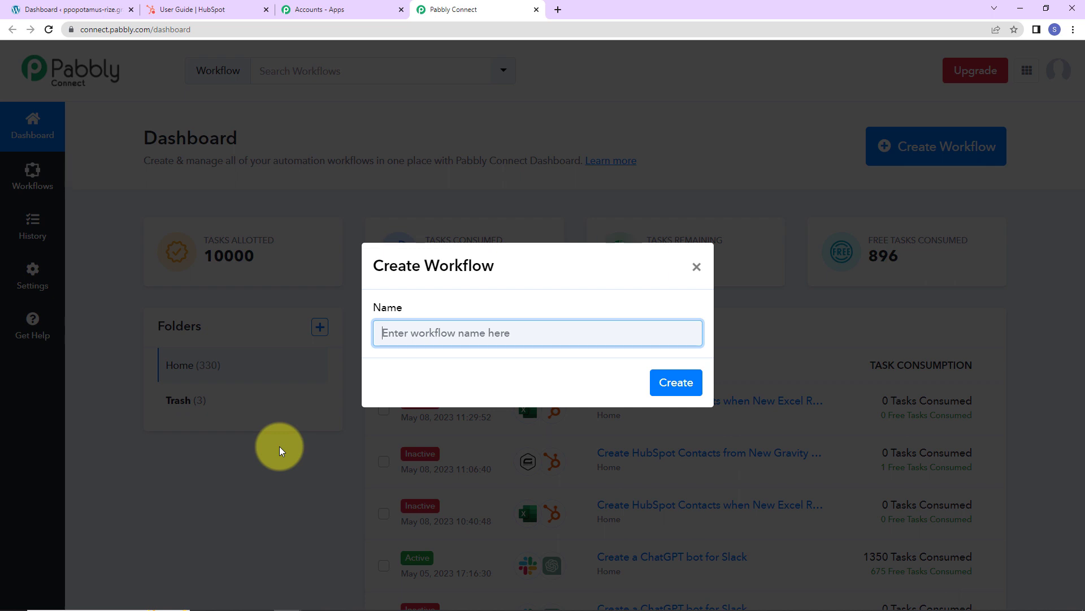
# Create the workflow 'Create HubSpot Contacts from New Gravity Forms Submissions' from the pasted name.
pyautogui.write('Create HubSpot Contacts from New Gravity Forms Submissions')
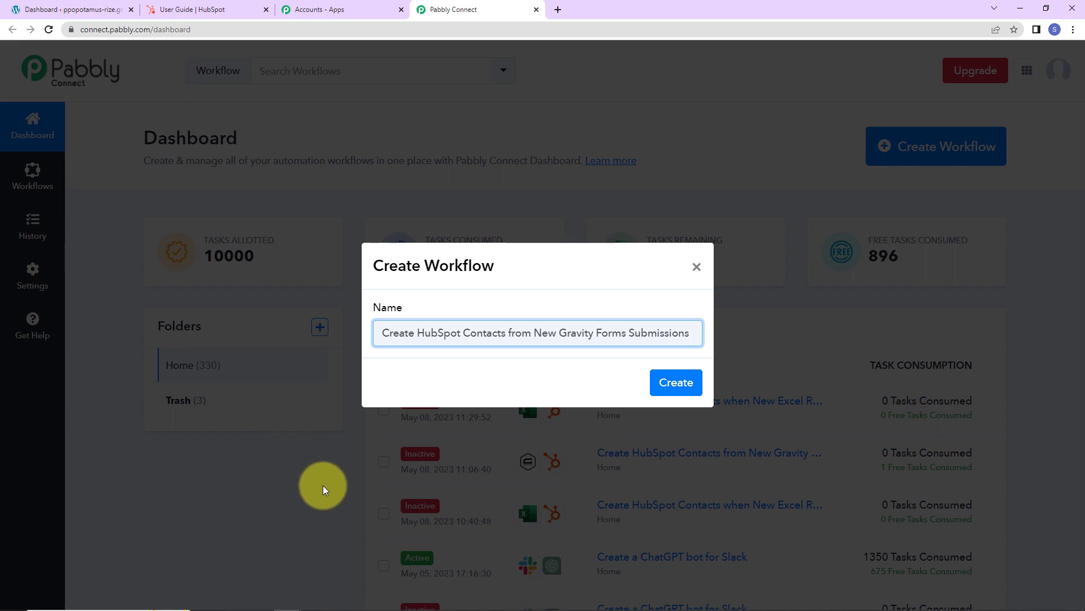
pyautogui.click(675, 381)
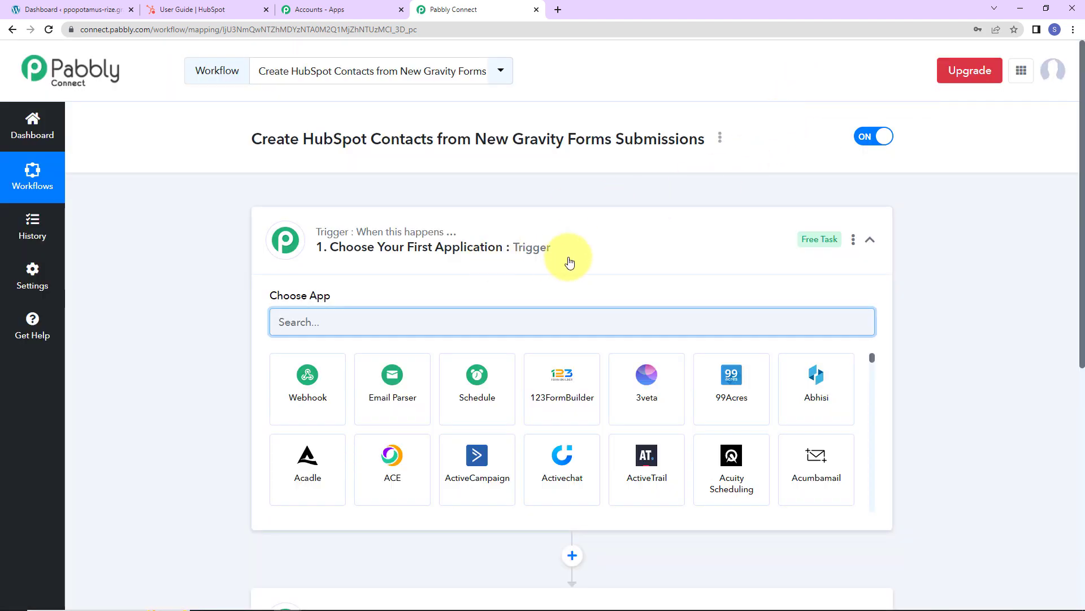
pyautogui.scroll(-2, 575, 261)
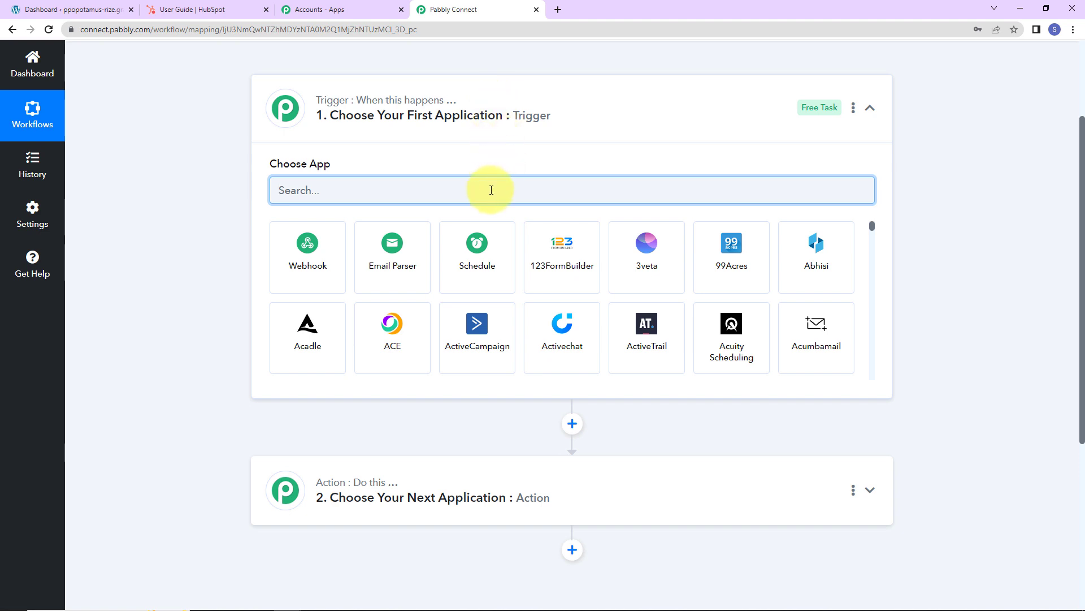
# Set the trigger to Gravity Forms with the New Response event.
pyautogui.write('grav')
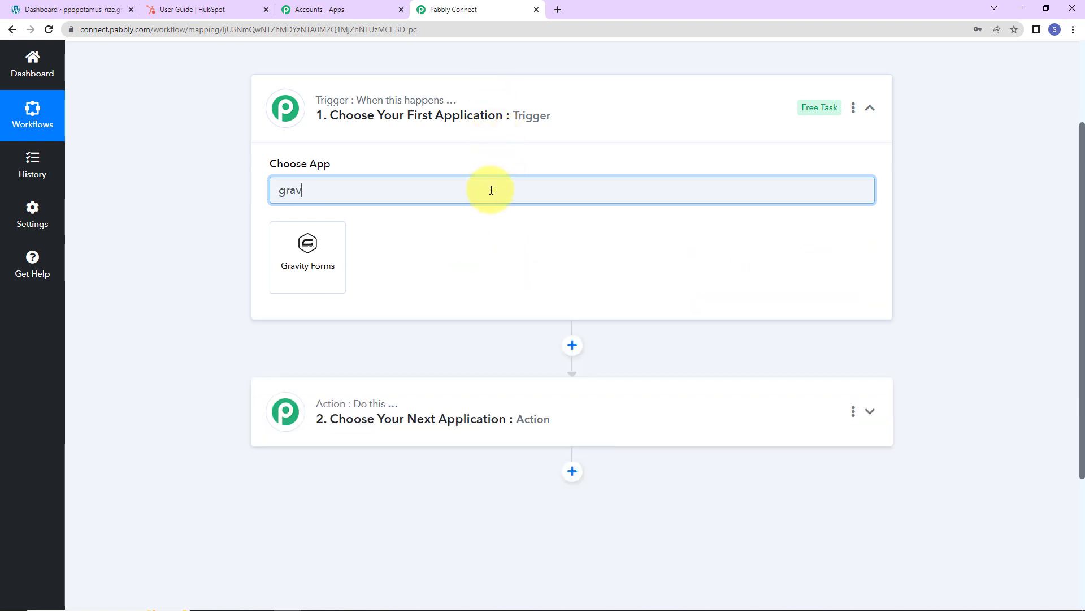
pyautogui.click(342, 241)
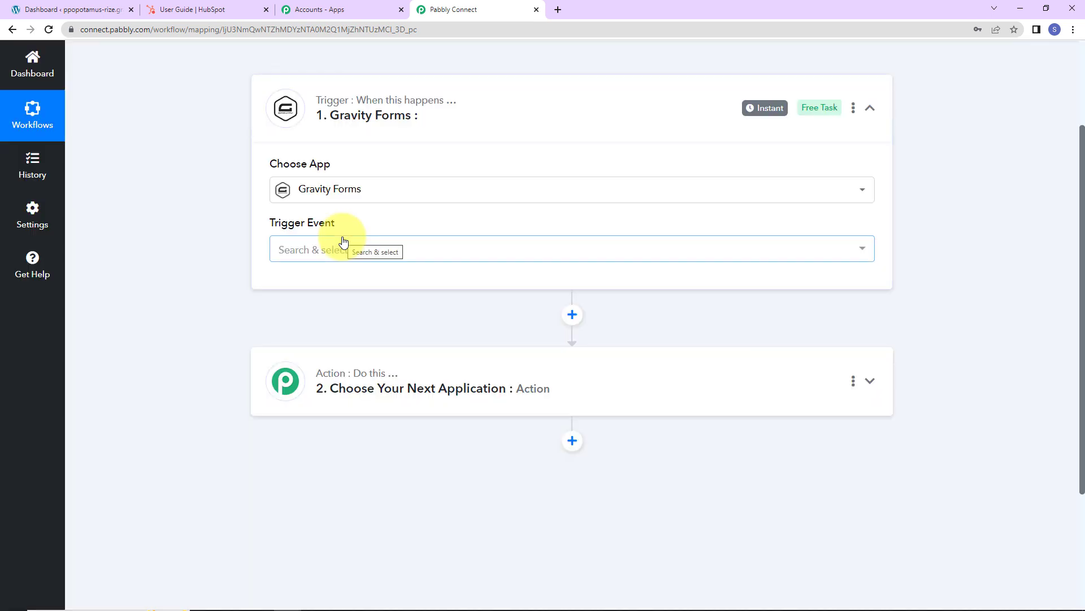
pyautogui.moveTo(311, 227)
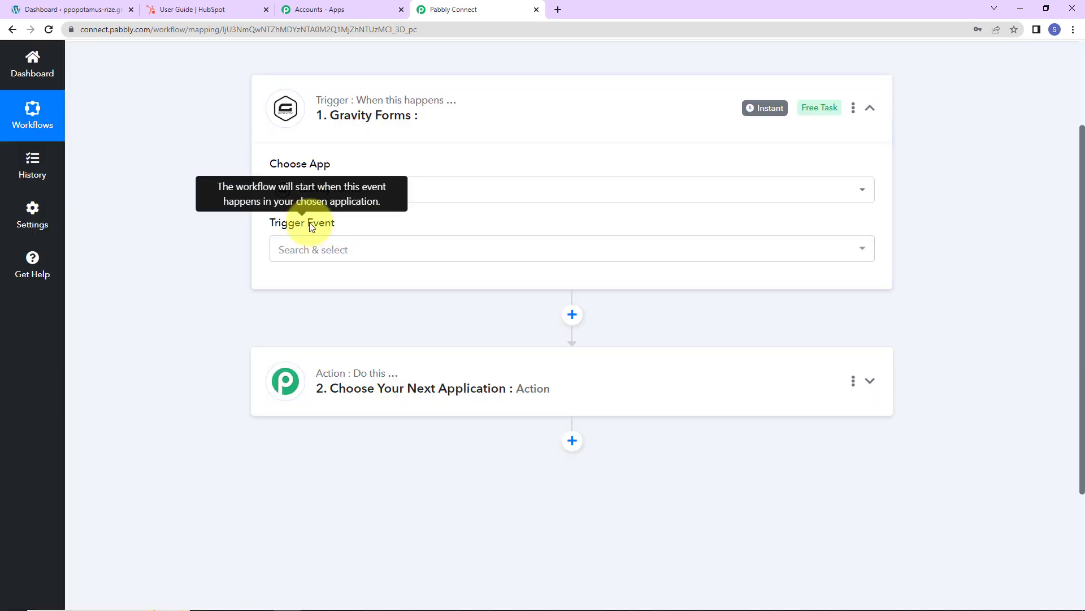
pyautogui.click(313, 250)
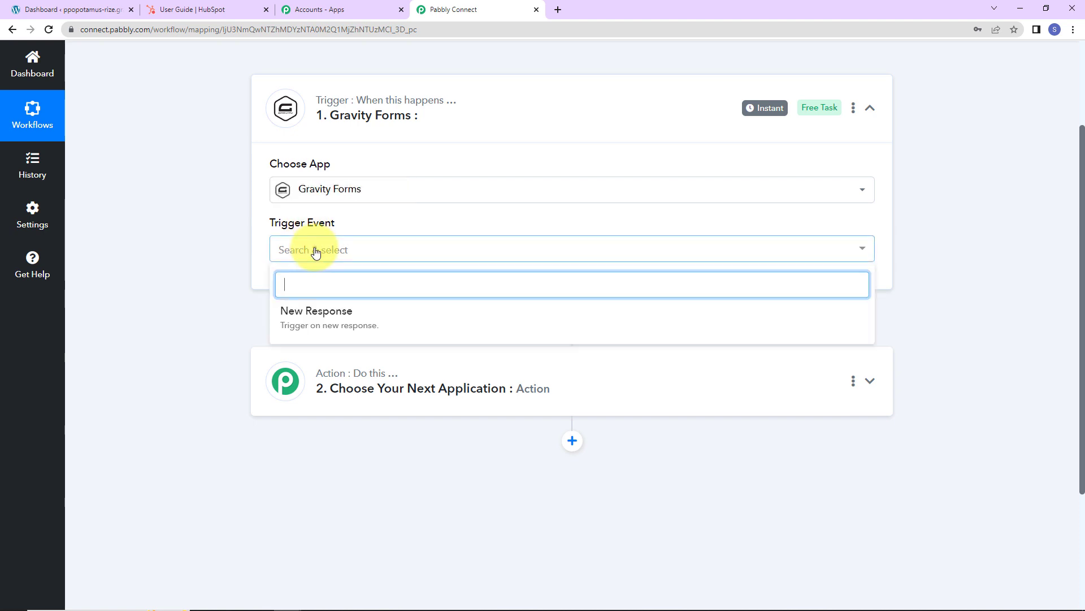
pyautogui.click(316, 317)
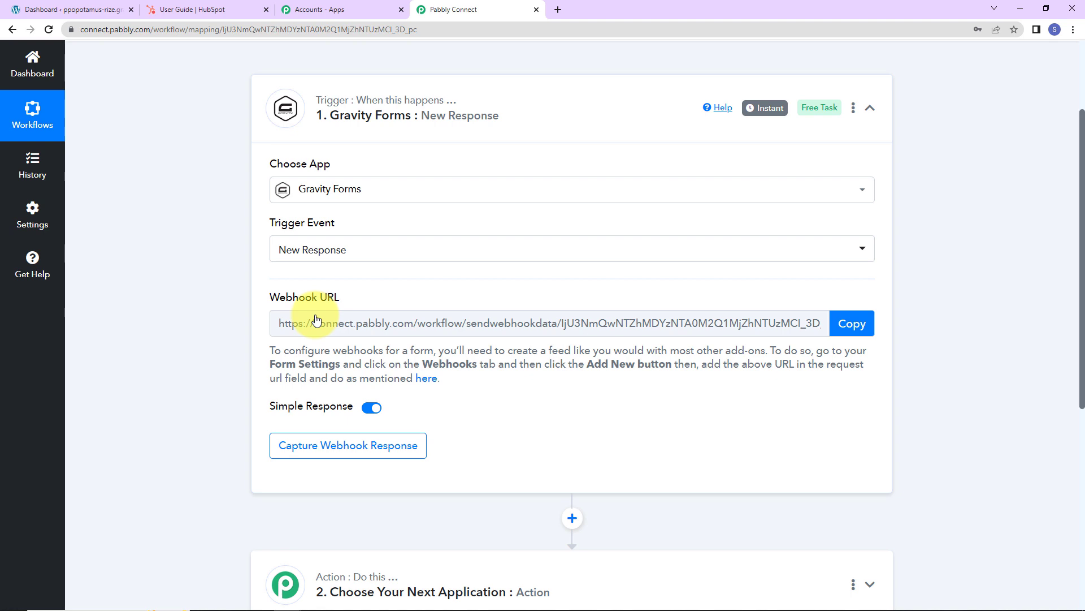
# Copy the trigger's webhook URL and switch to the WordPress dashboard.
pyautogui.moveTo(775, 108)
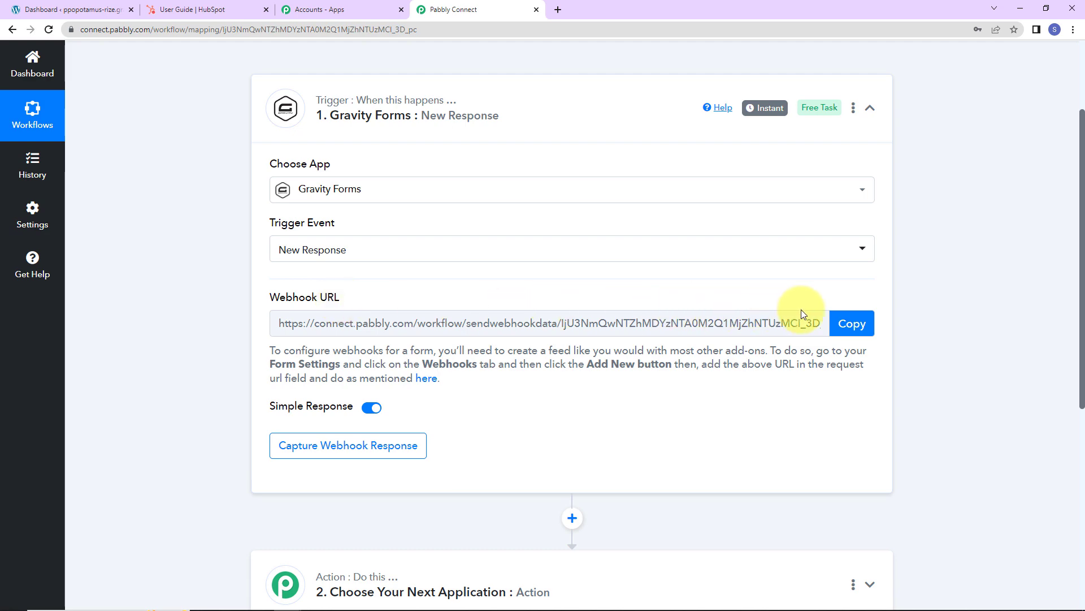
pyautogui.click(846, 329)
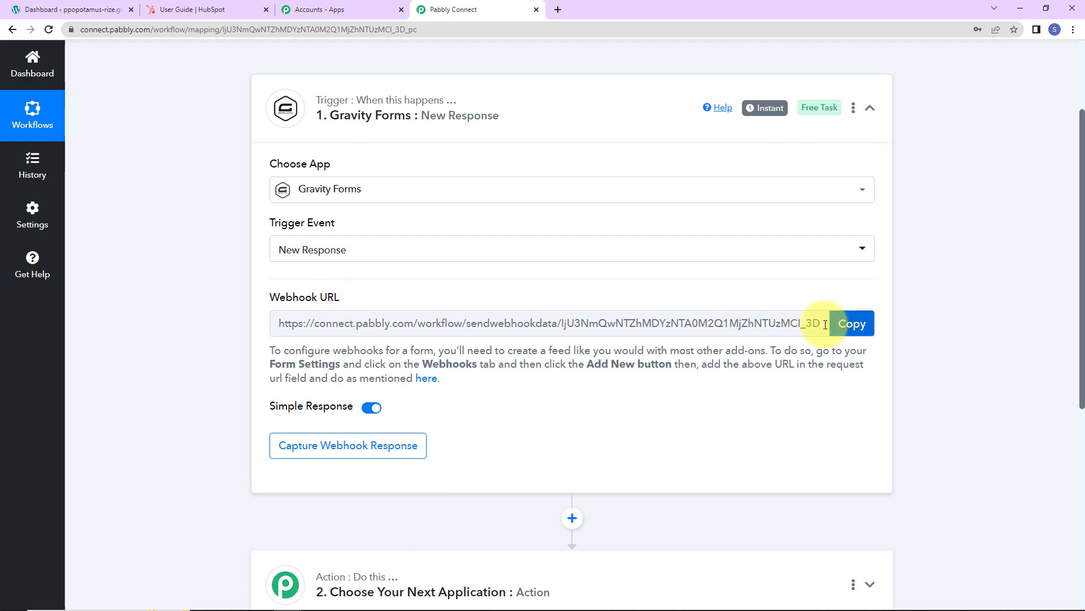
pyautogui.click(68, 17)
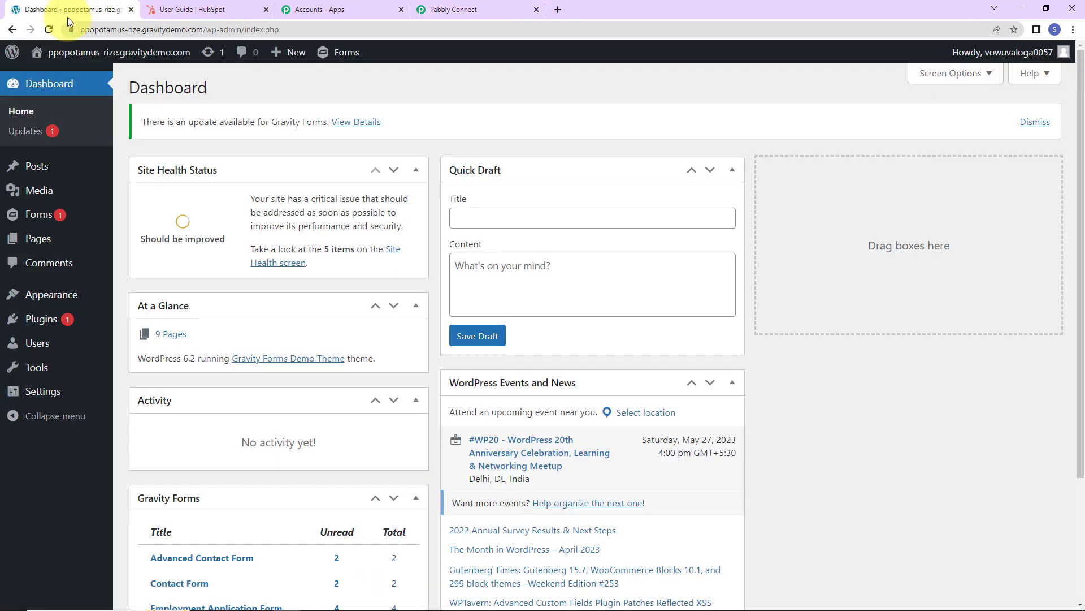
# Confirm the Webhooks Add-On is active on the Gravity Forms Add-Ons page, then return to Forms.
pyautogui.moveTo(64, 229)
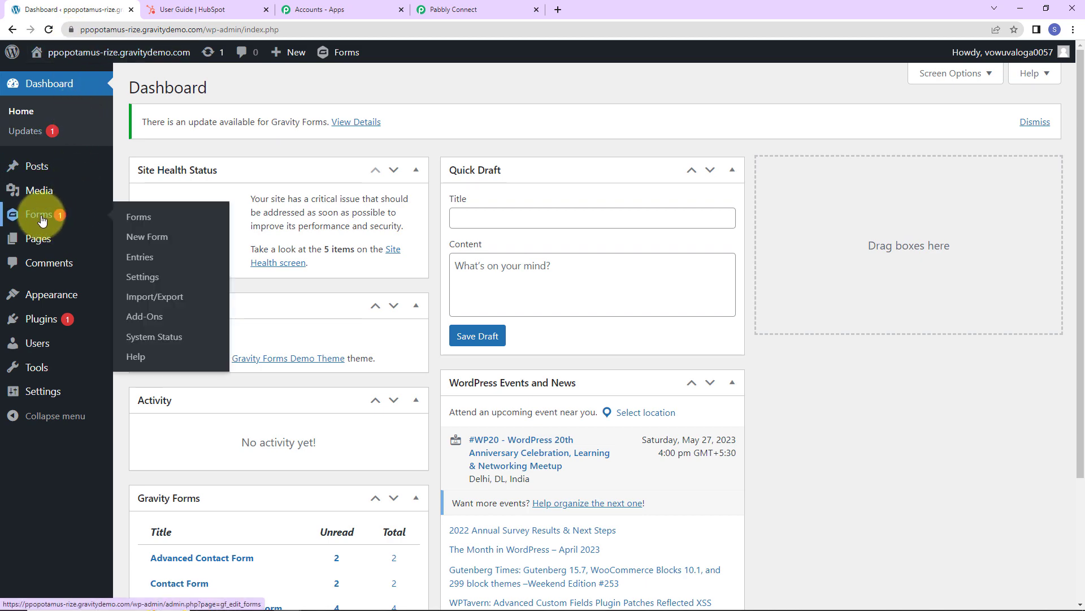
pyautogui.click(137, 220)
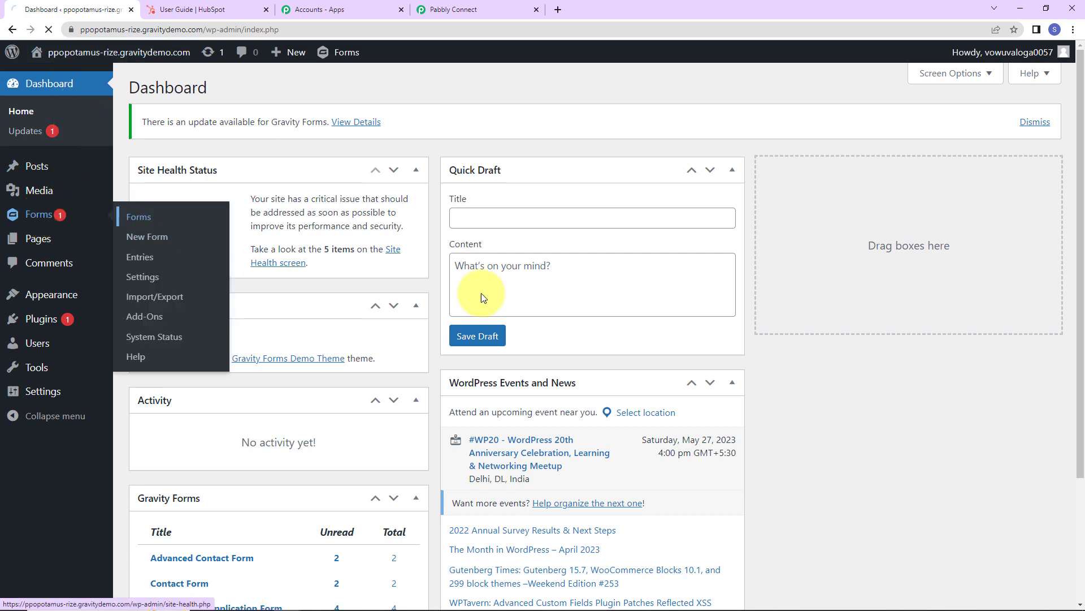
pyautogui.scroll(-3, 433, 280)
pyautogui.scroll(-2, 433, 288)
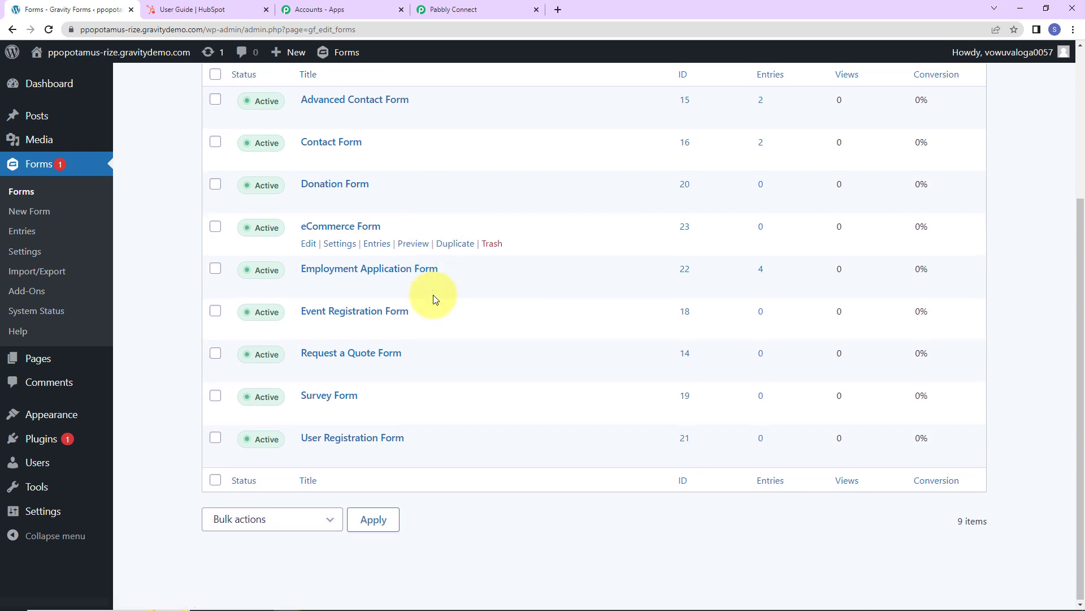
pyautogui.scroll(3, 433, 306)
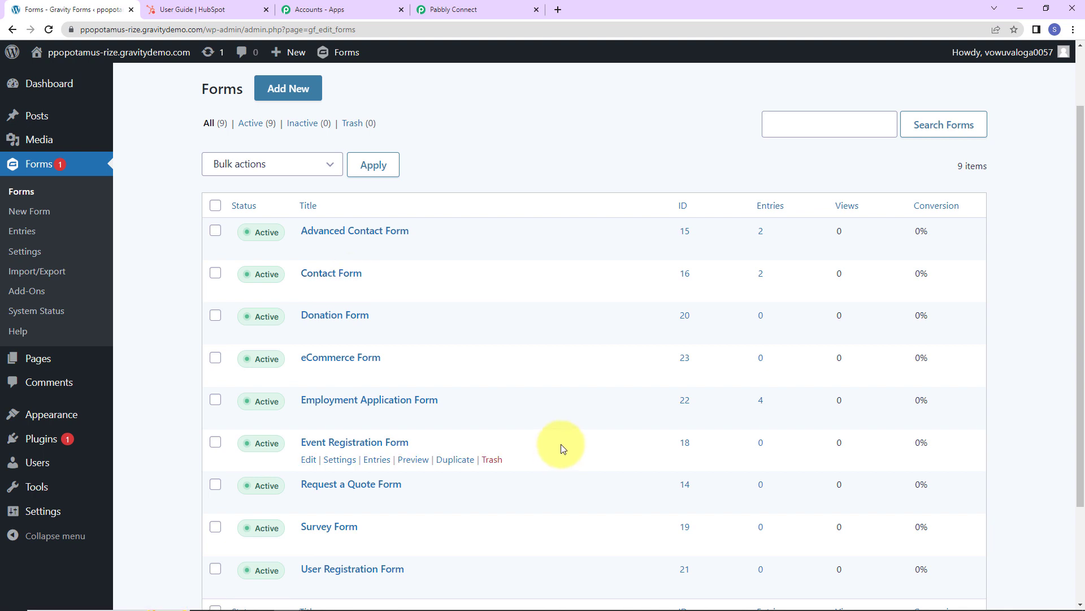
pyautogui.click(23, 294)
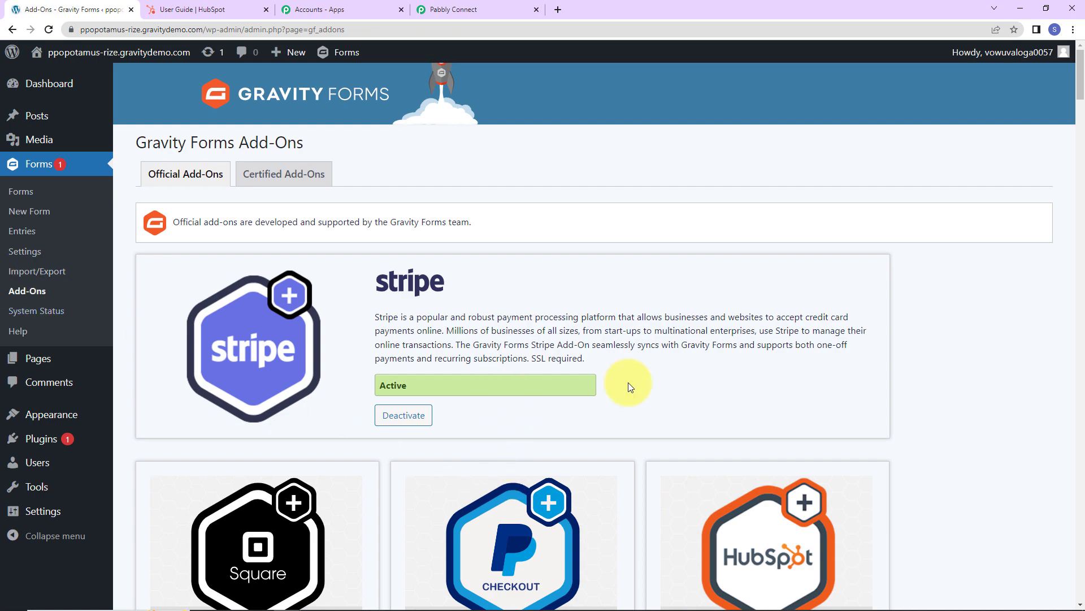
pyautogui.moveTo(1077, 89); pyautogui.dragTo(1081, 604)
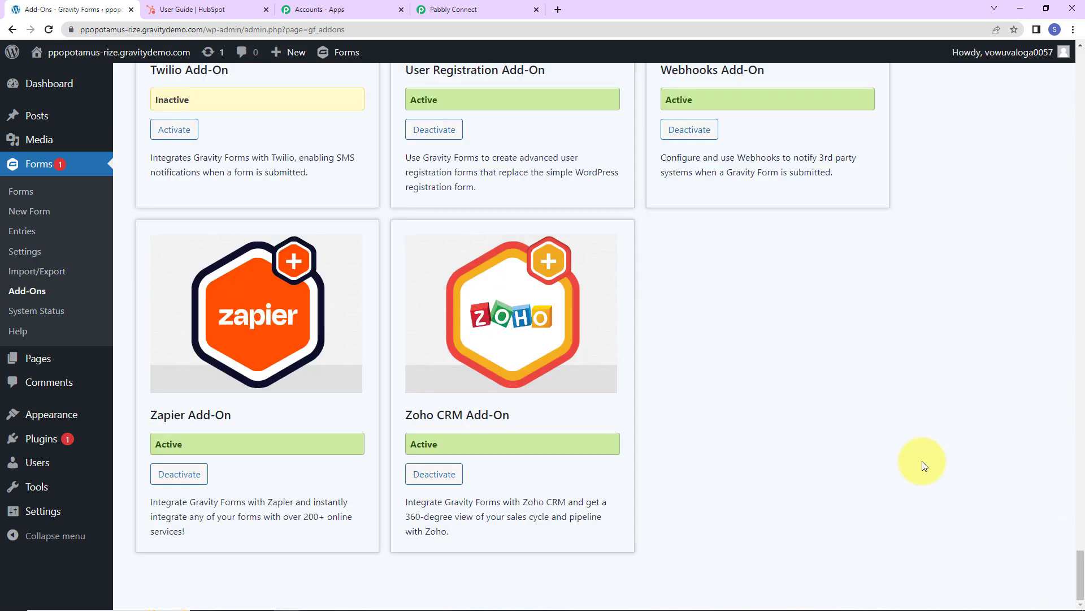
pyautogui.scroll(5, 871, 438)
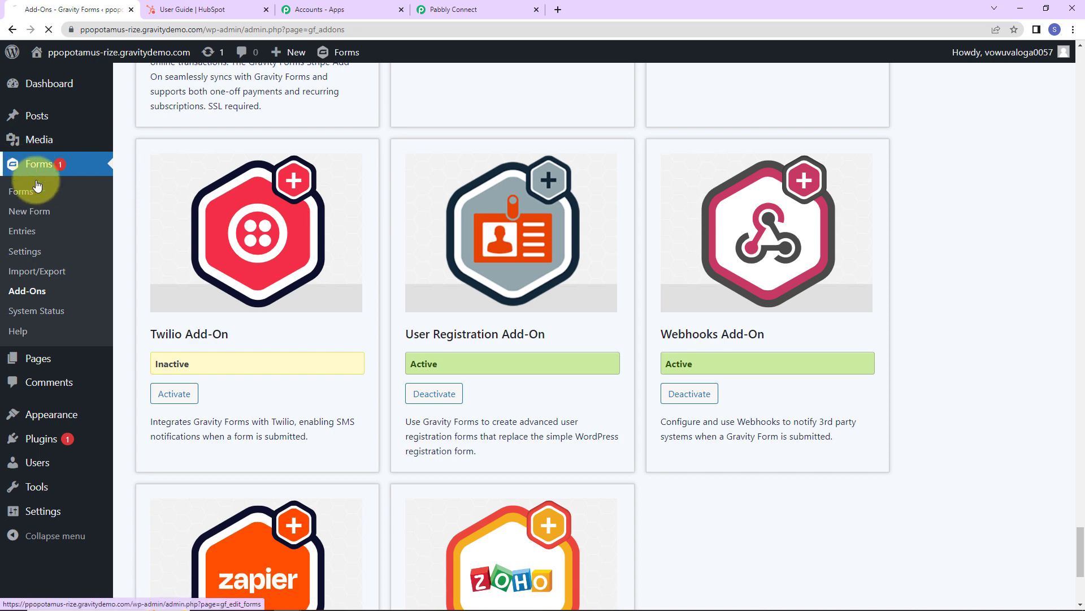
pyautogui.click(23, 191)
# Open the Contact Form's webhook feed settings.
pyautogui.moveTo(346, 373)
pyautogui.click(328, 354)
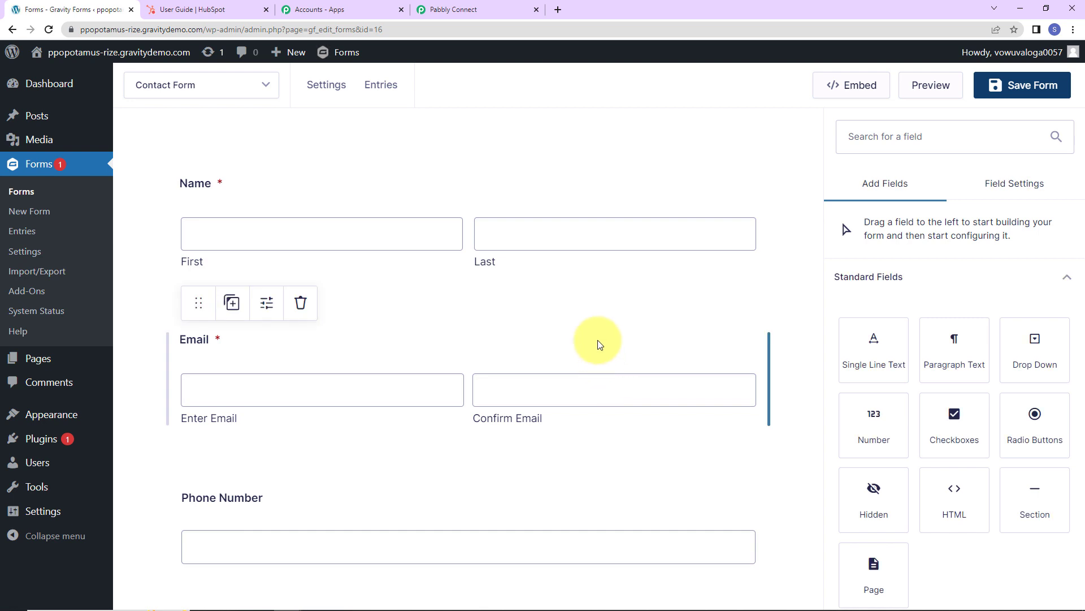
pyautogui.moveTo(325, 86)
pyautogui.scroll(-2, 346, 226)
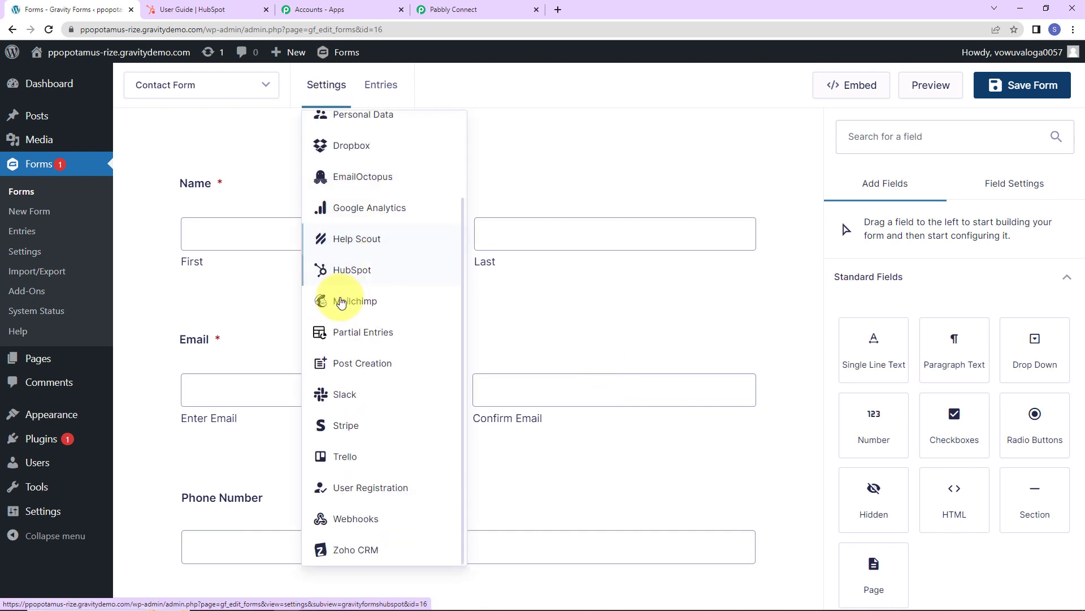
pyautogui.click(342, 520)
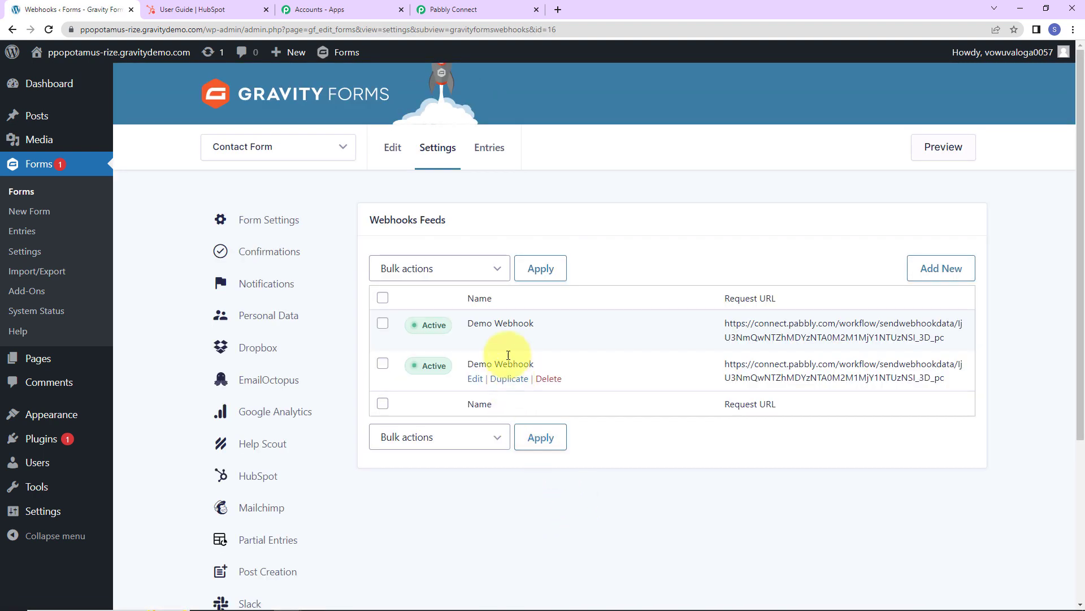
# Bulk-delete both Demo Webhook feeds and add a new webhook feed.
pyautogui.click(383, 323)
pyautogui.click(382, 364)
pyautogui.click(394, 439)
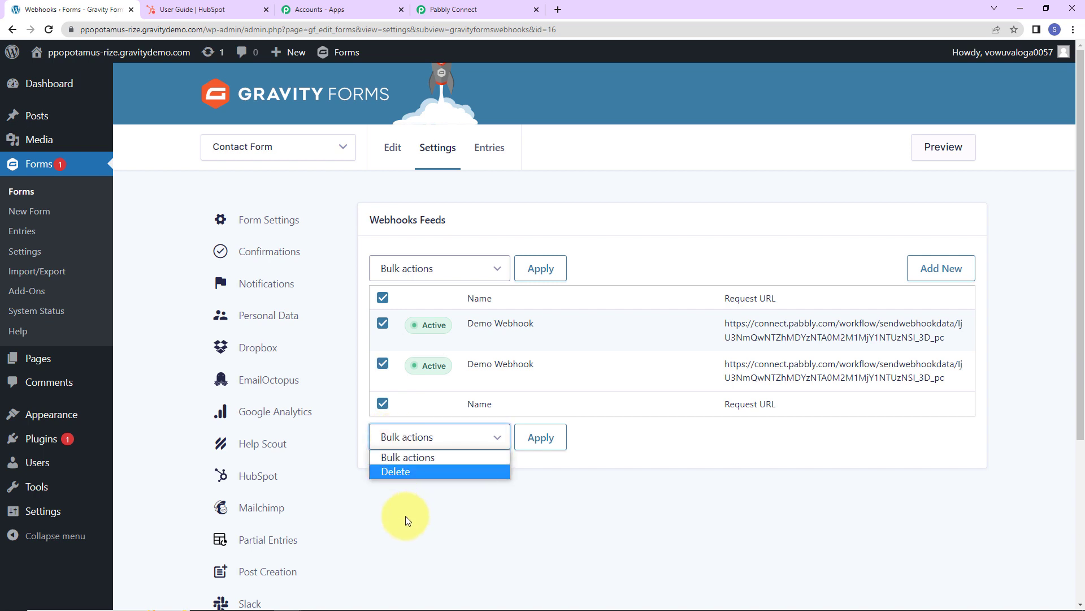
pyautogui.click(398, 473)
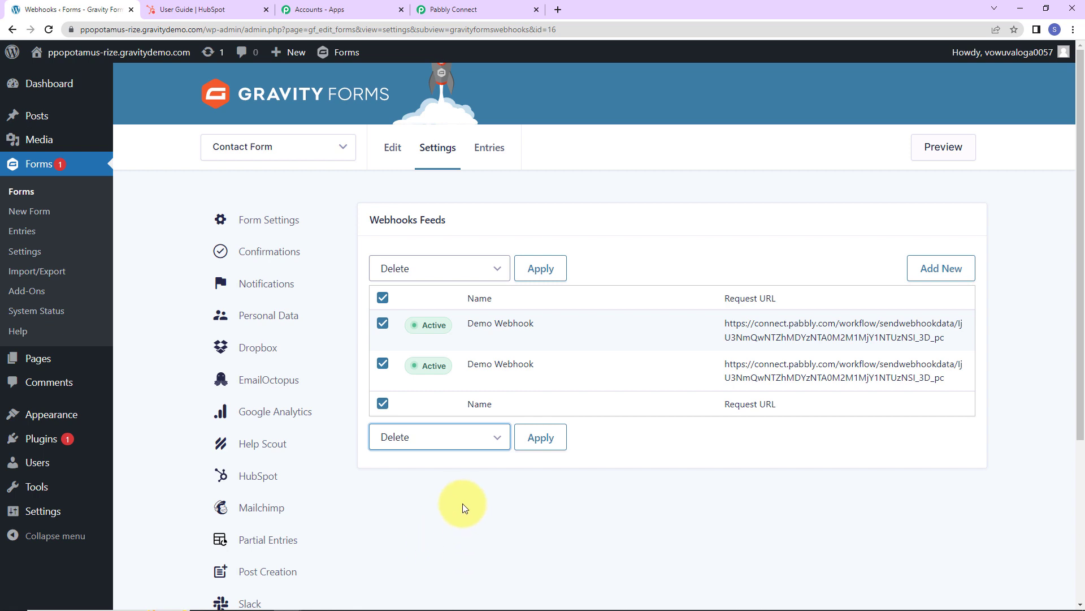
pyautogui.click(538, 442)
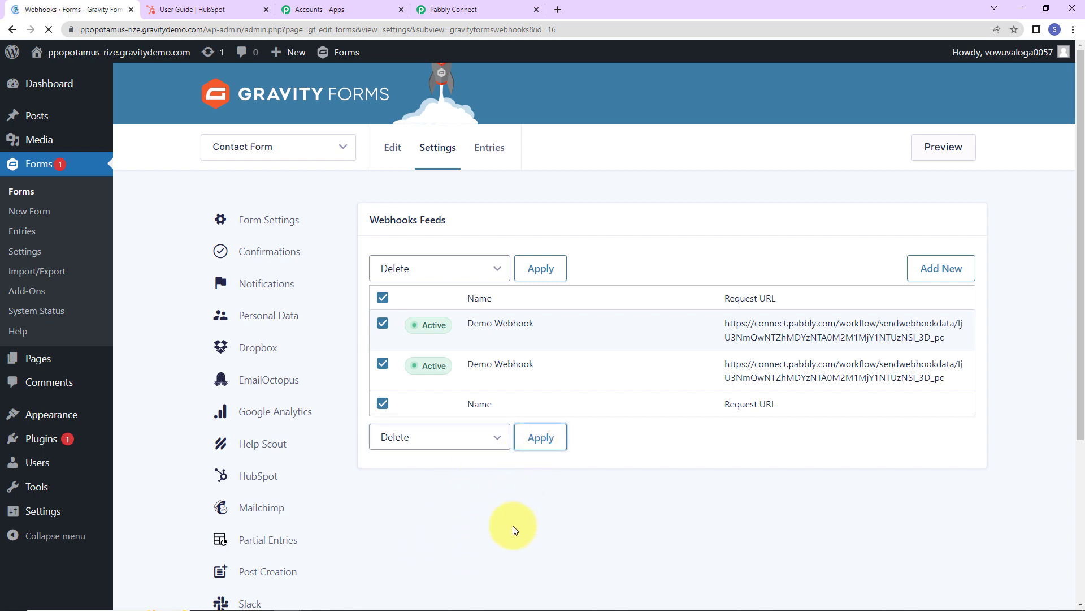
pyautogui.click(935, 268)
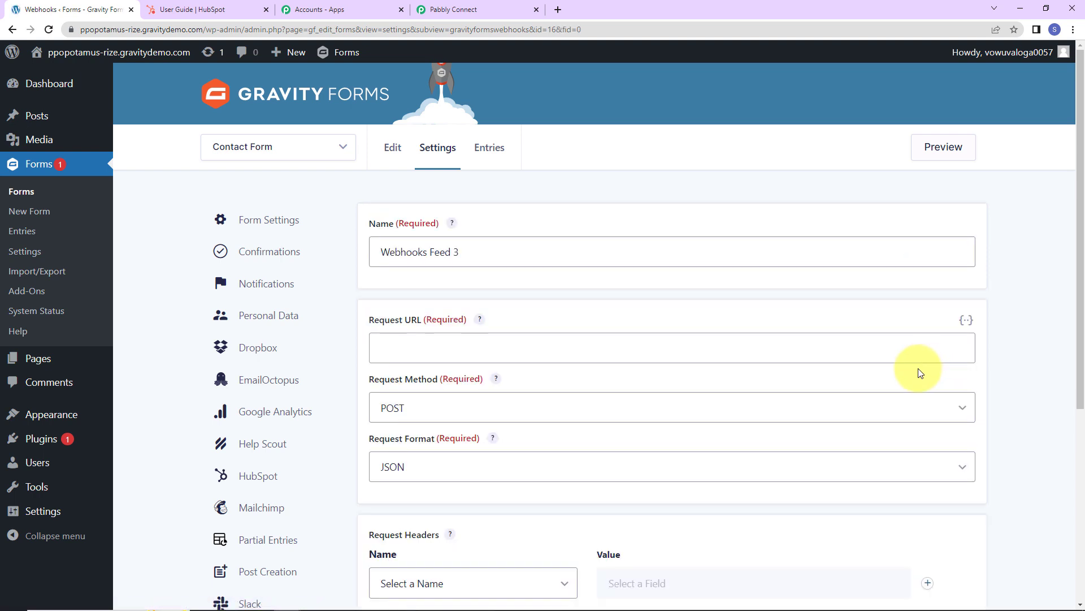
# Name the feed 'Dummy Webhook' and paste Pabbly's webhook URL into Request URL.
pyautogui.moveTo(504, 255); pyautogui.dragTo(4, 291)
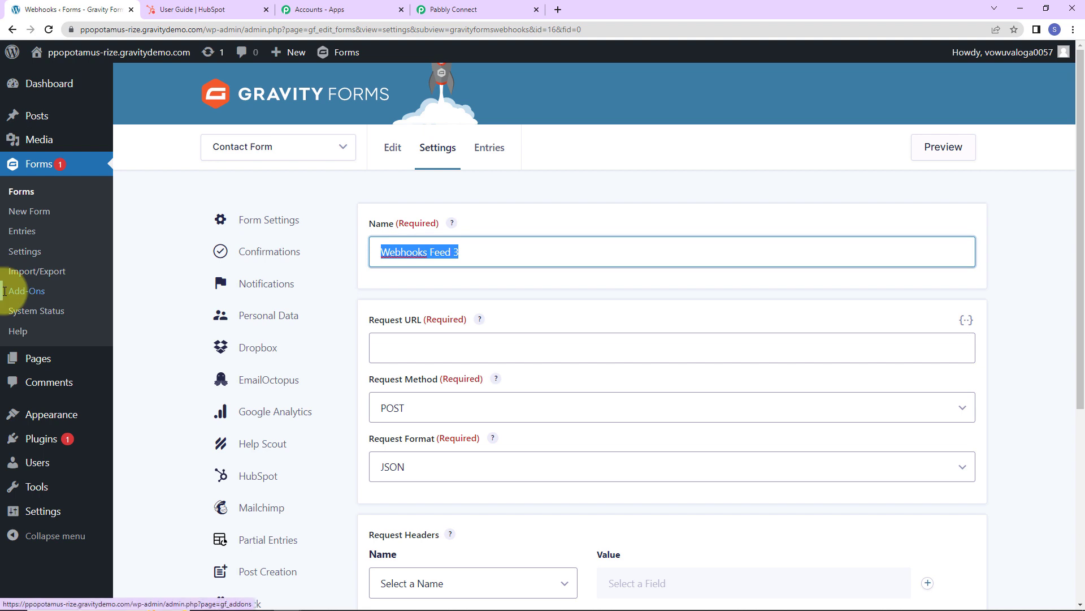
pyautogui.write('Dummy Webhook')
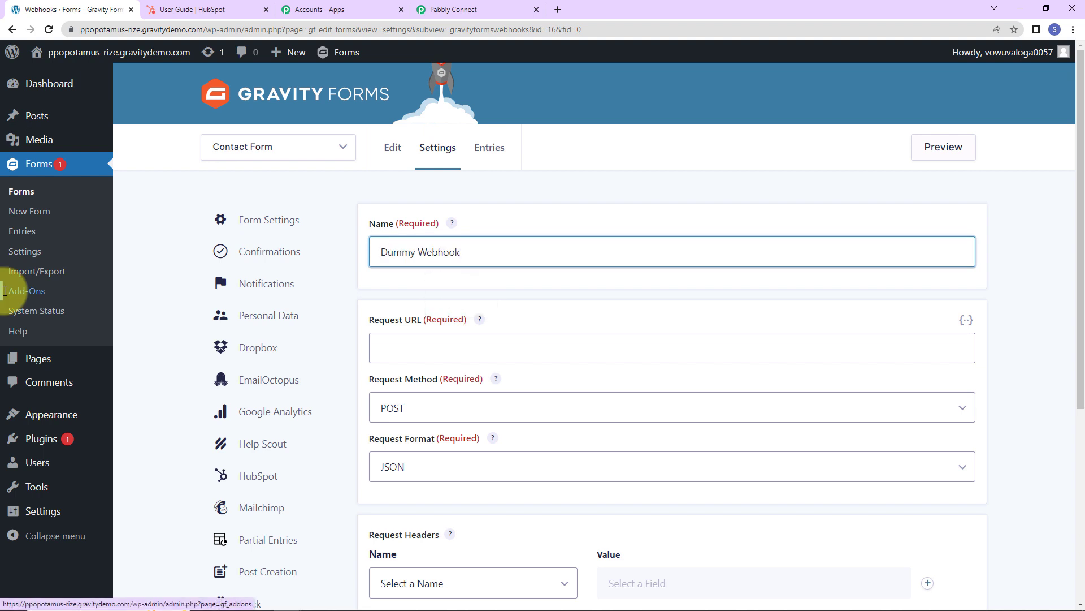
pyautogui.click(492, 9)
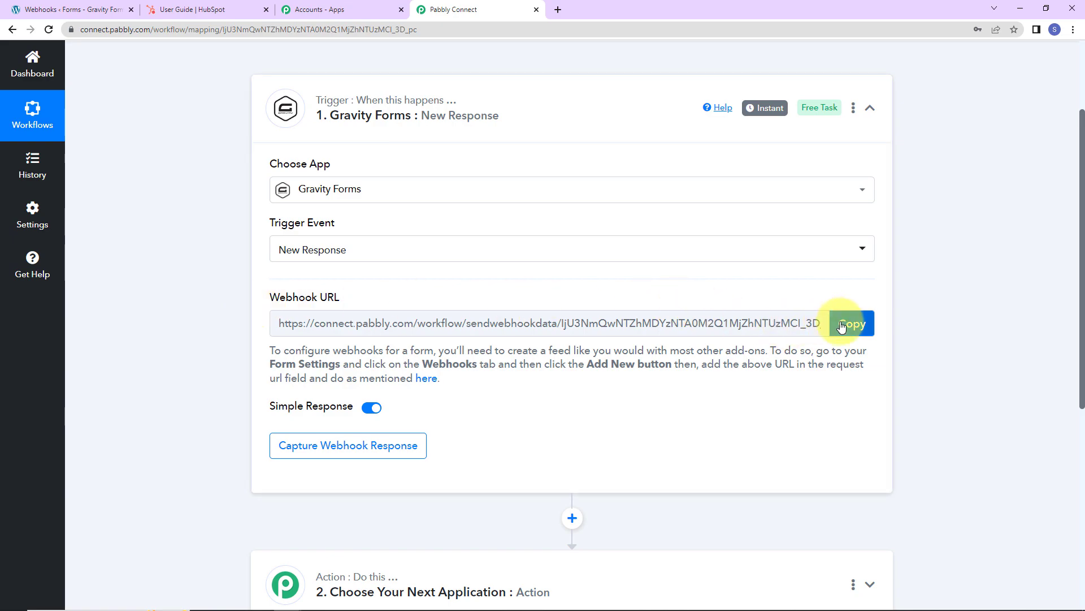
pyautogui.click(848, 323)
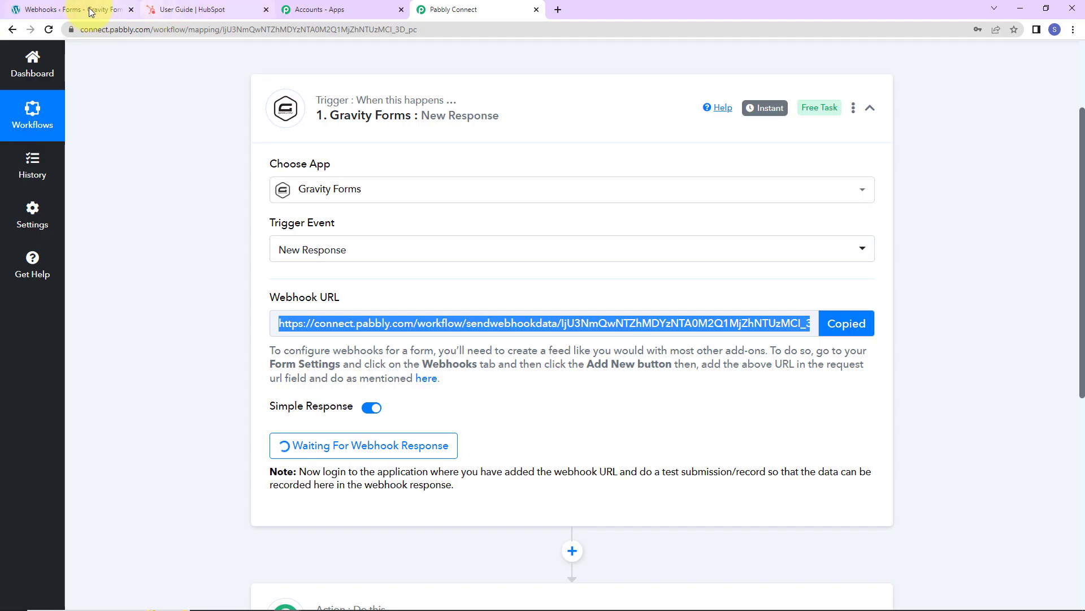
pyautogui.click(89, 9)
pyautogui.click(392, 346)
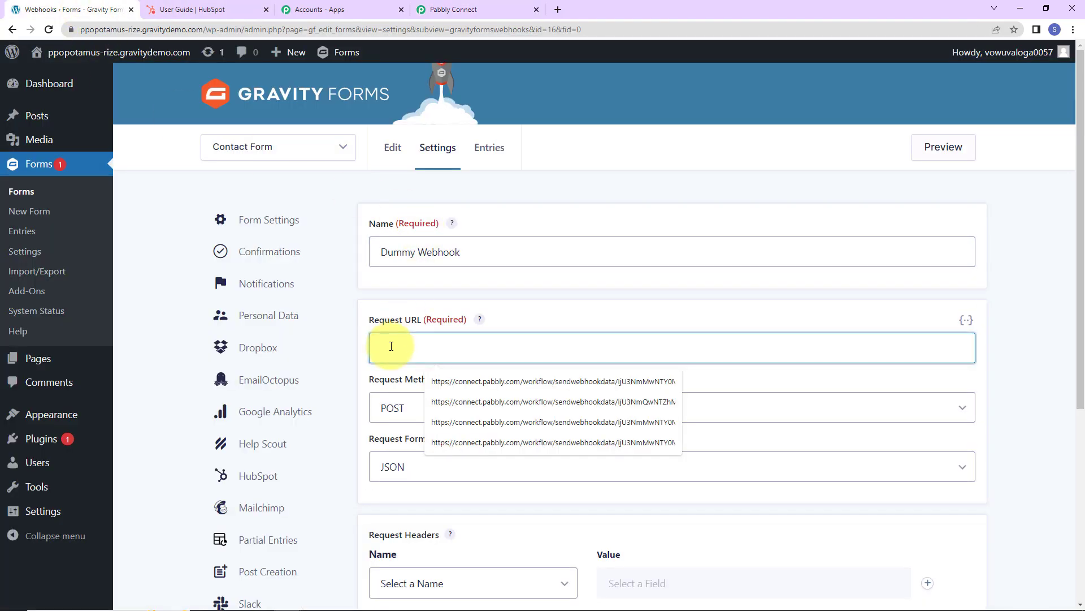
pyautogui.hotkey('ctrl', 'v')
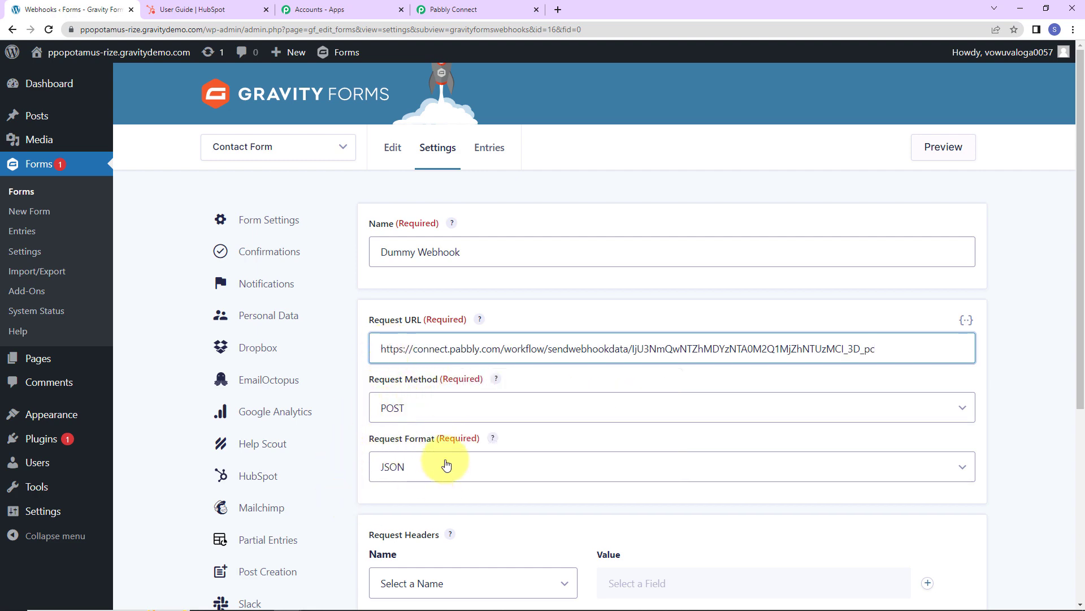
# Save the Dummy Webhook feed settings.
pyautogui.scroll(-5, 531, 432)
pyautogui.scroll(-1, 534, 432)
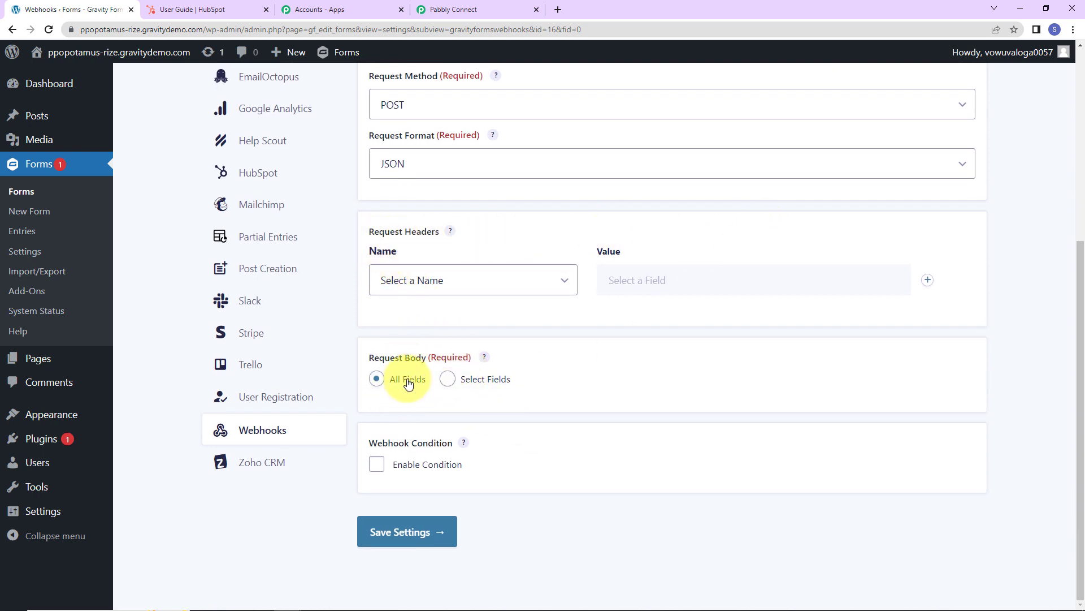
pyautogui.click(402, 530)
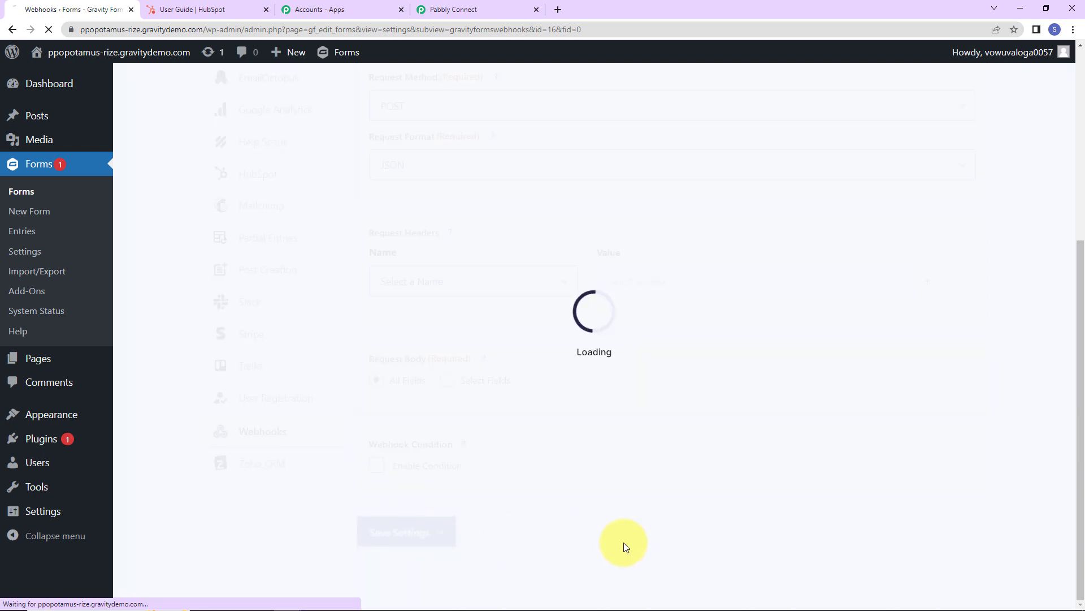
pyautogui.click(441, 6)
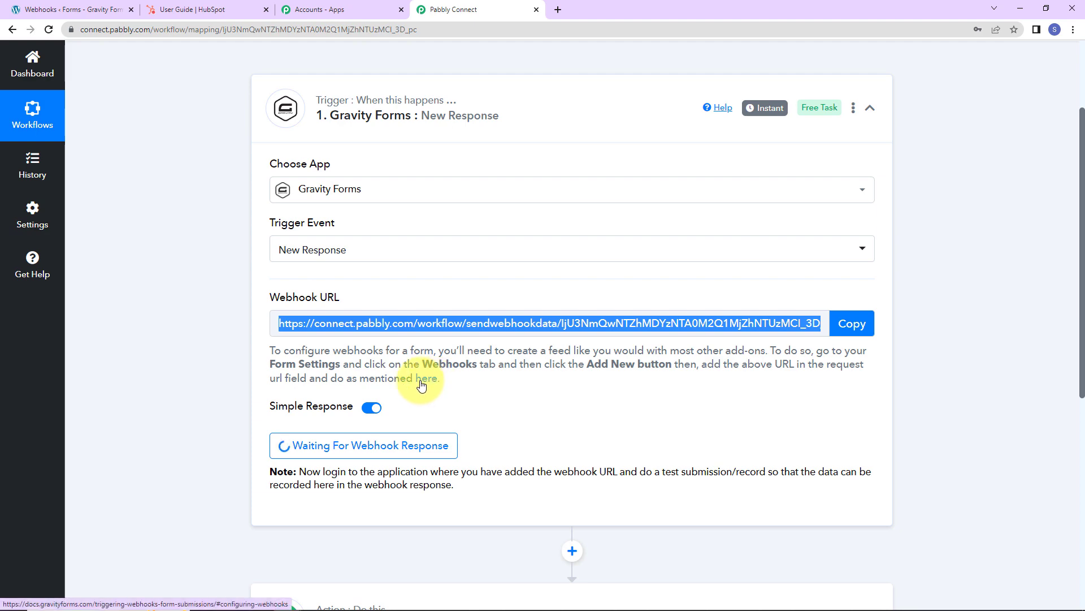
# Confirm Pabbly is waiting for a webhook response, then open the Contact Form editor.
pyautogui.hotkey('ctrl', '1')
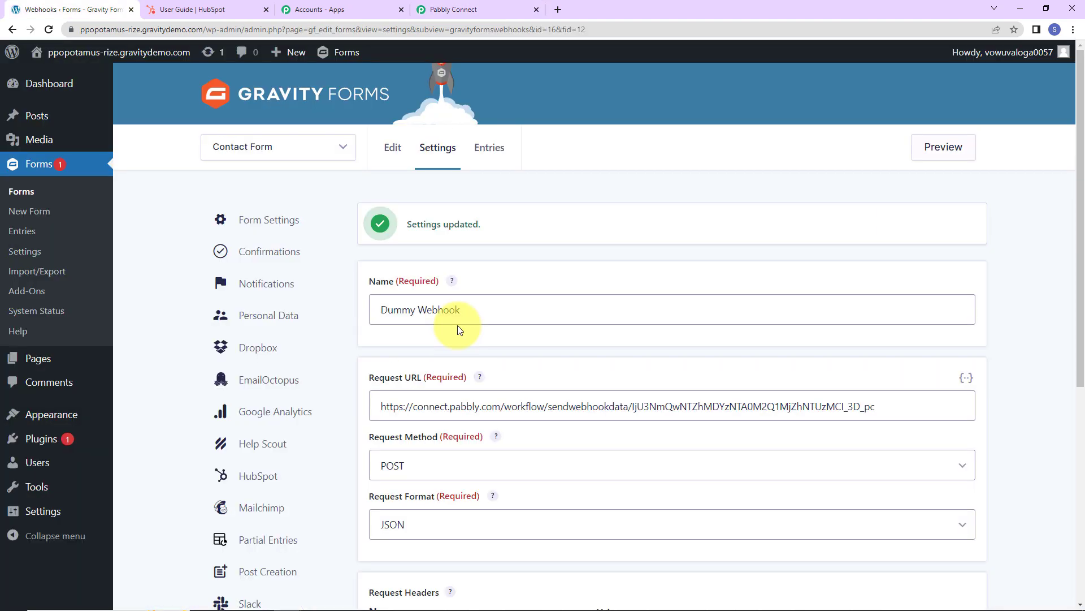
pyautogui.click(478, 14)
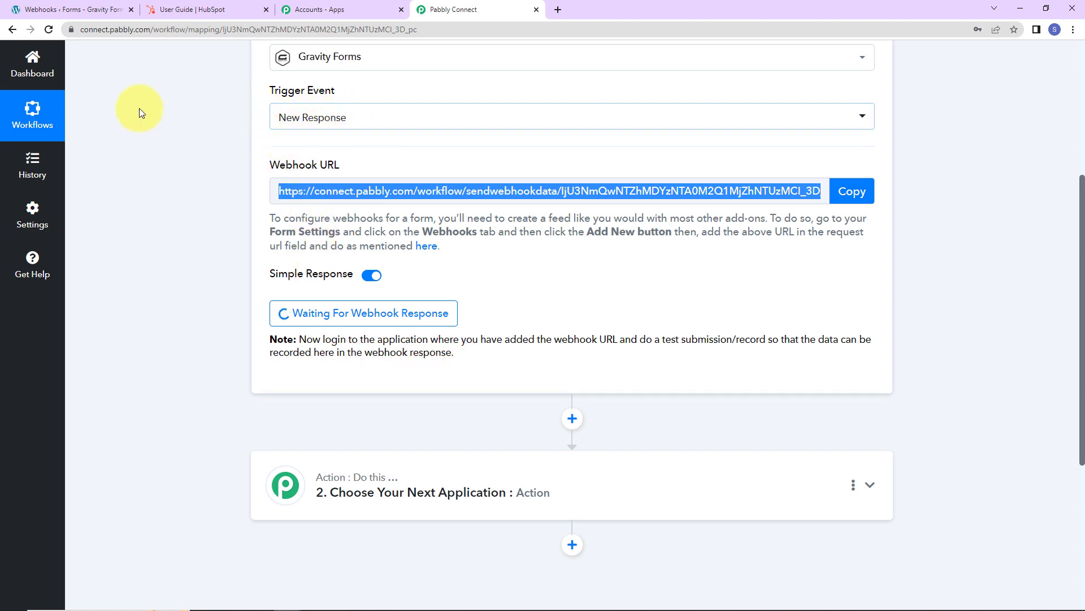
pyautogui.click(72, 11)
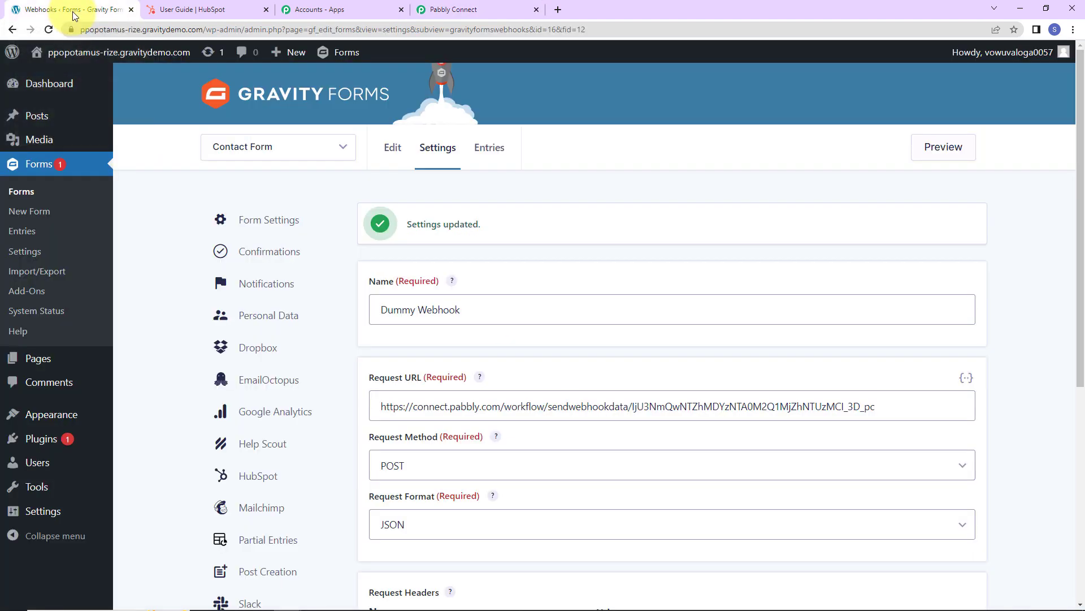
pyautogui.click(22, 195)
pyautogui.click(323, 359)
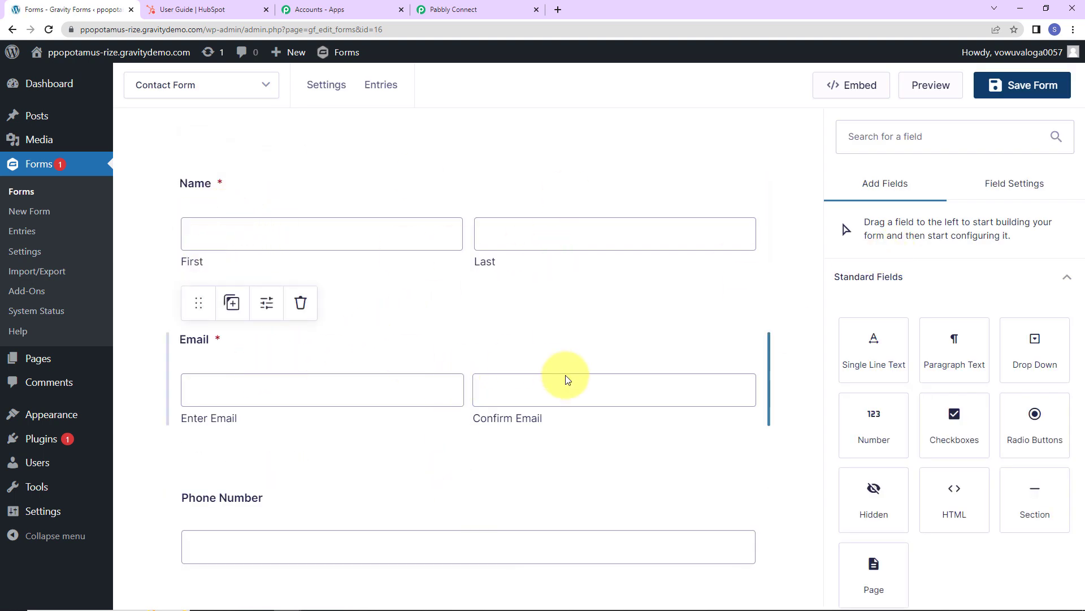
# Review the Contact Form's Name, Email and Phone fields and open its live preview.
pyautogui.scroll(-5, 567, 380)
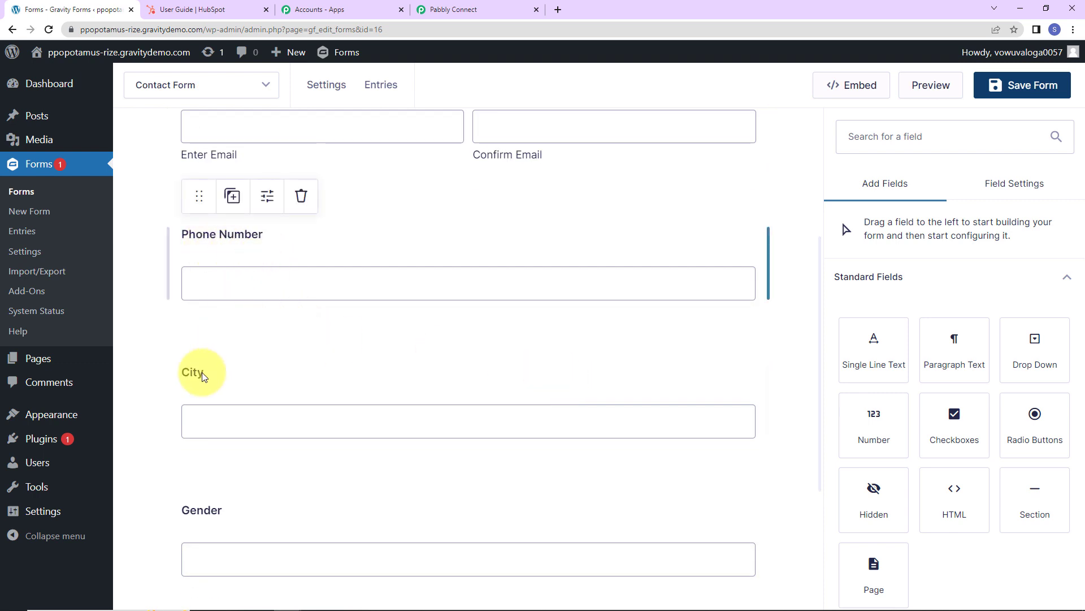
pyautogui.scroll(-4, 313, 407)
pyautogui.scroll(5, 426, 392)
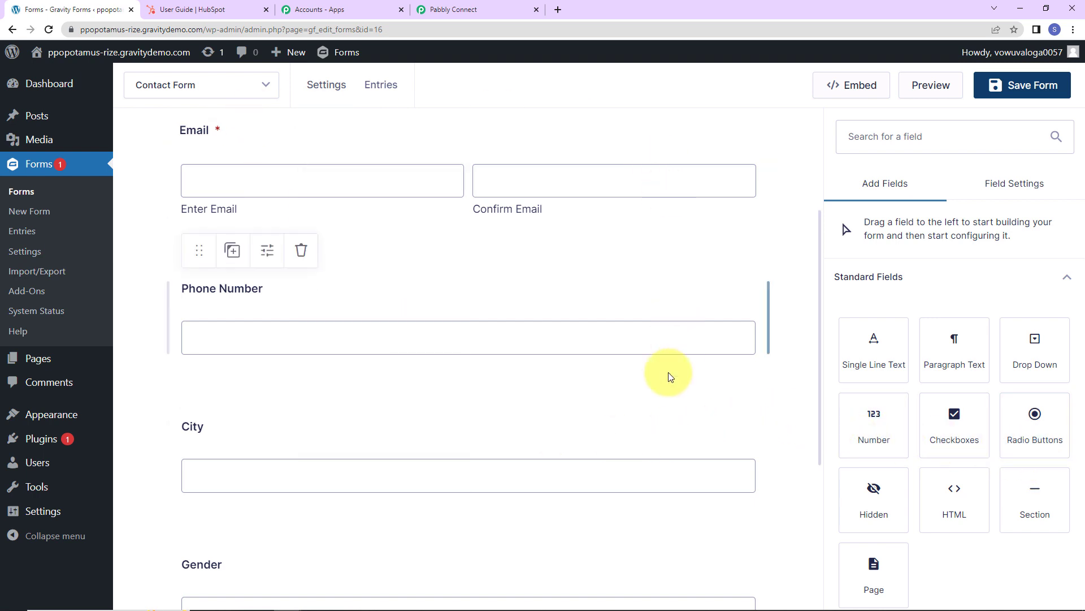
pyautogui.click(930, 88)
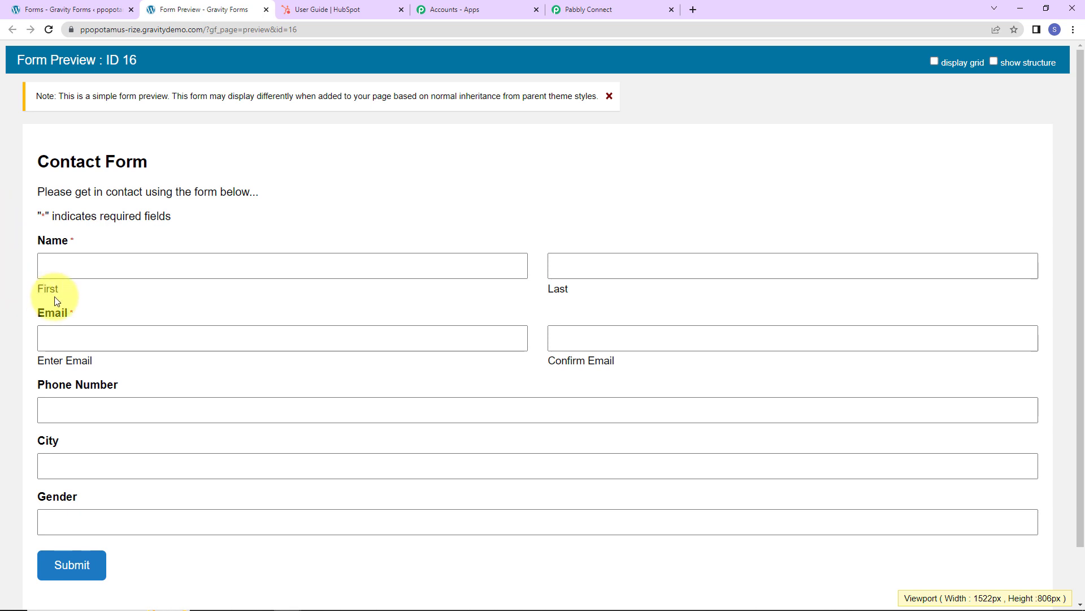
# Enter the name 'New Dummy' and a test email in both email fields.
pyautogui.click(56, 270)
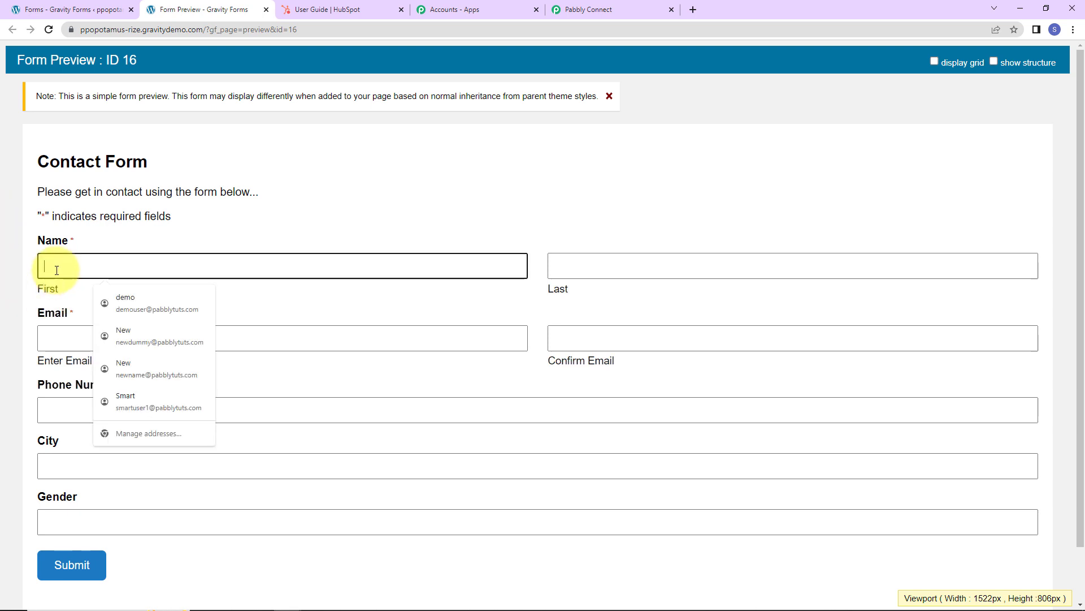
pyautogui.write('New')
pyautogui.press('Tab')
pyautogui.write('Dummy')
pyautogui.press('Tab')
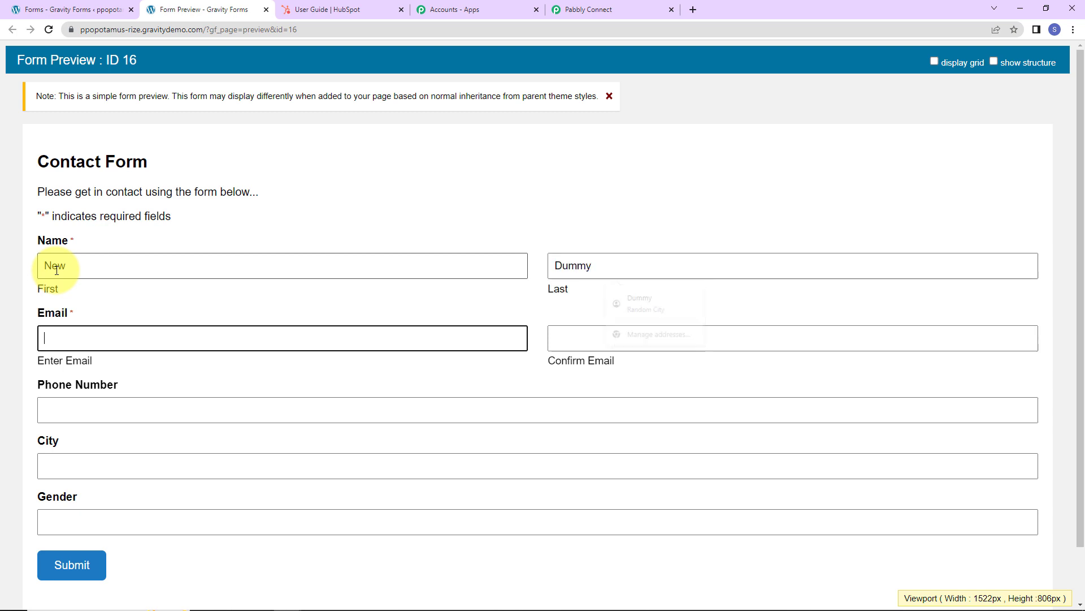
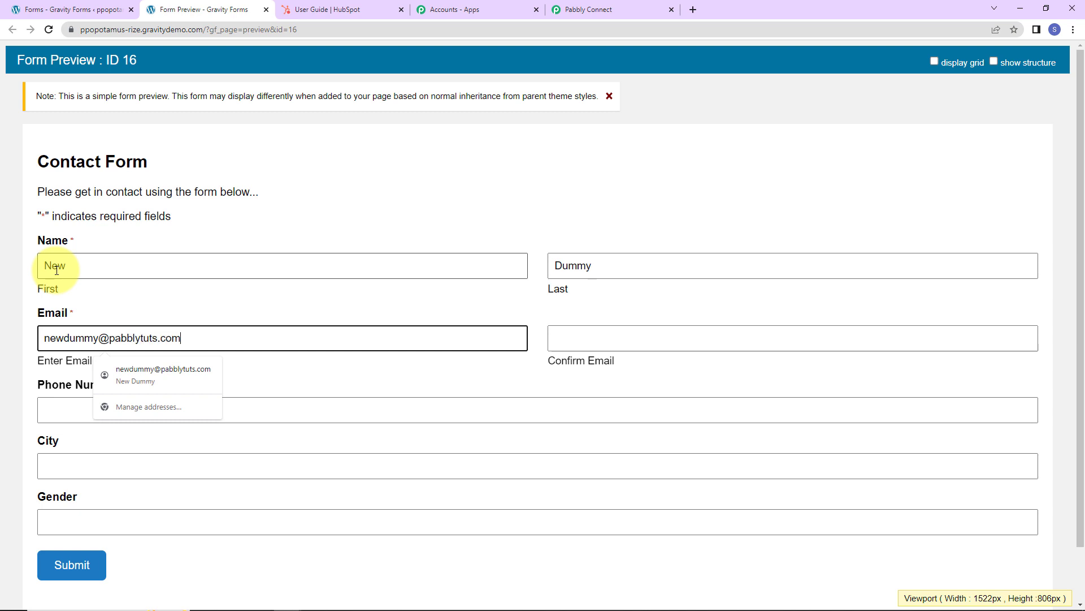
pyautogui.press('Tab')
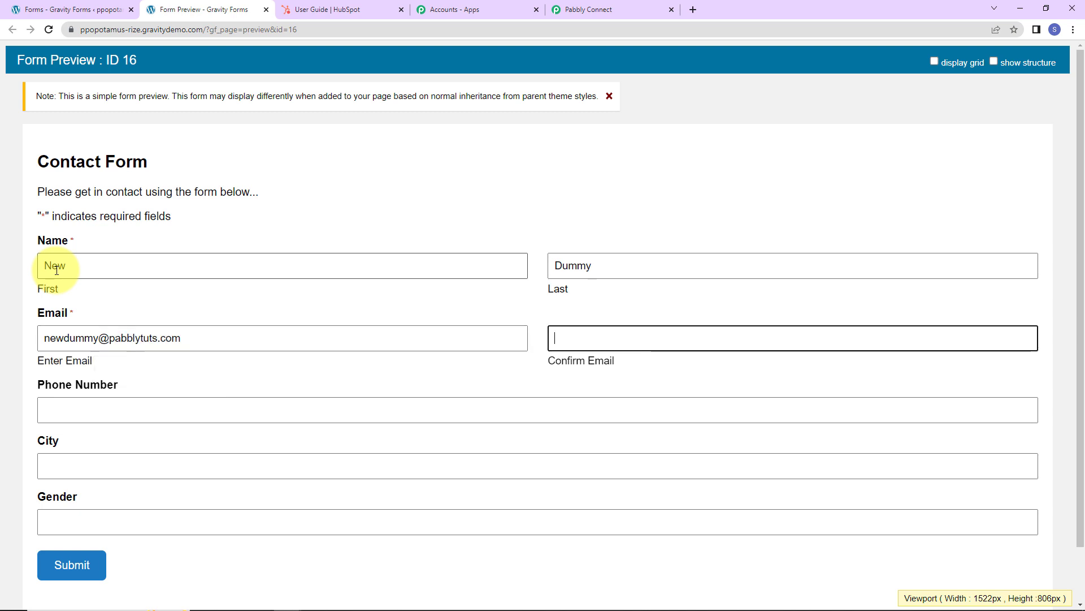
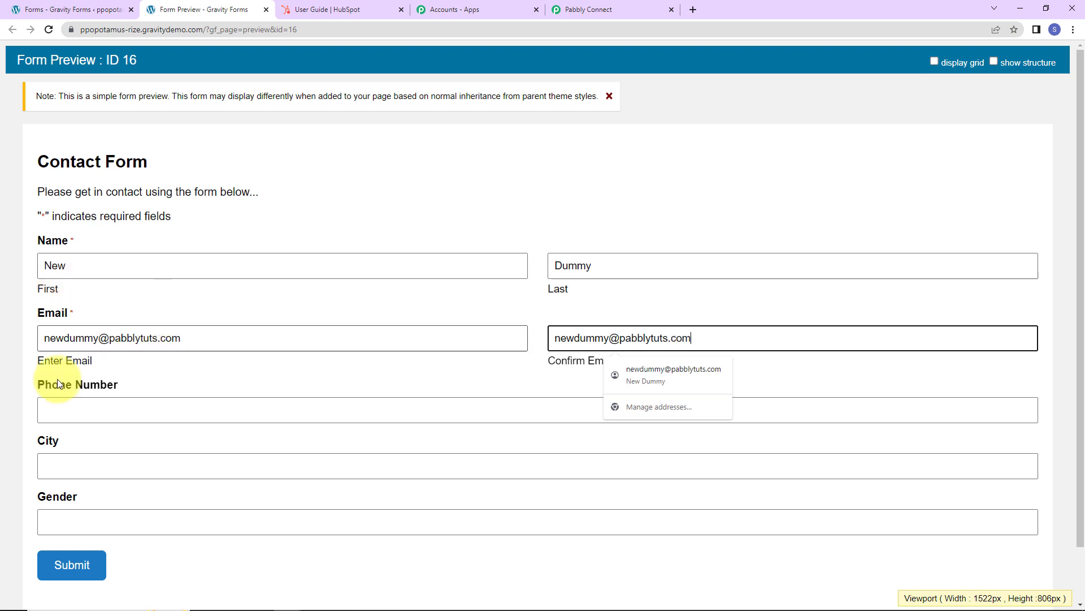
# Fill phone and city from a saved entry, set Gender to Male, and submit.
pyautogui.click(54, 411)
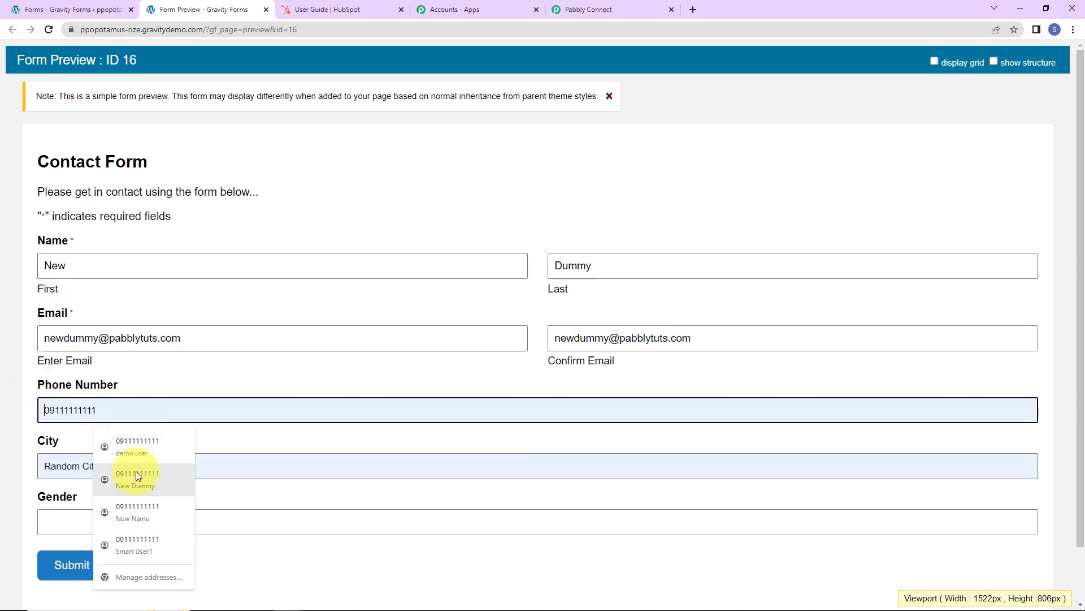
pyautogui.click(140, 449)
pyautogui.click(52, 411)
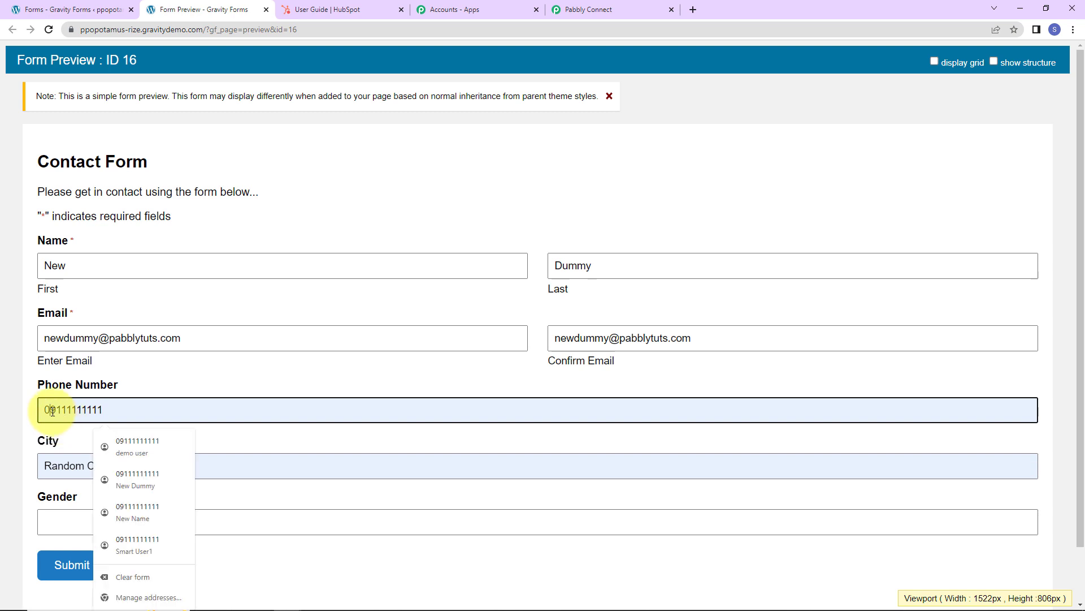
pyautogui.press('BackSpace')
pyautogui.click(97, 466)
pyautogui.click(58, 515)
pyautogui.write('Male')
pyautogui.click(73, 563)
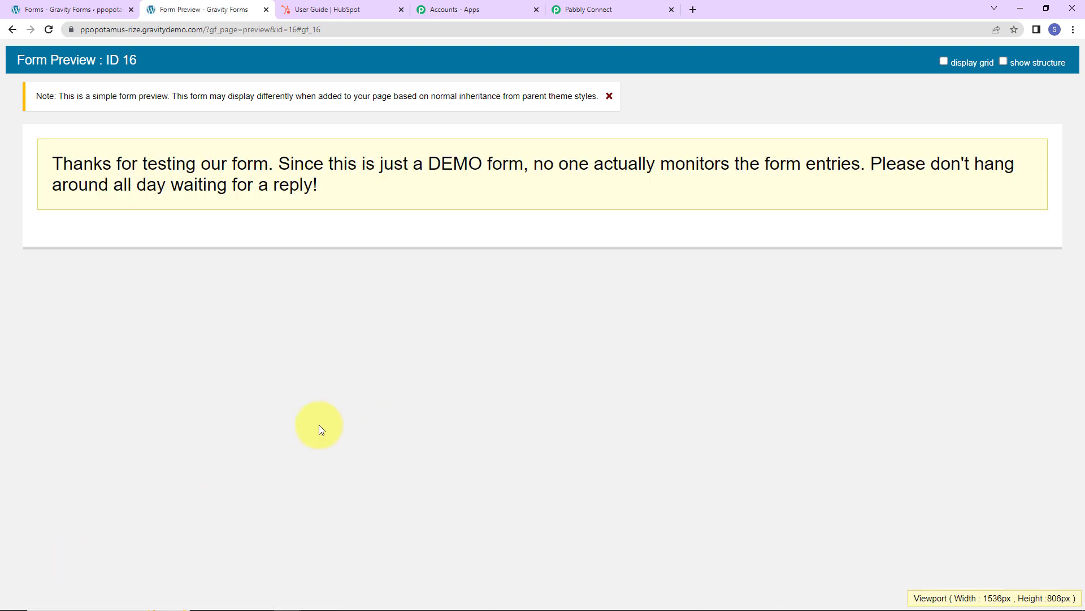
# Review the trigger's captured response values: Male, Random City, Dummy and New.
pyautogui.click(582, 10)
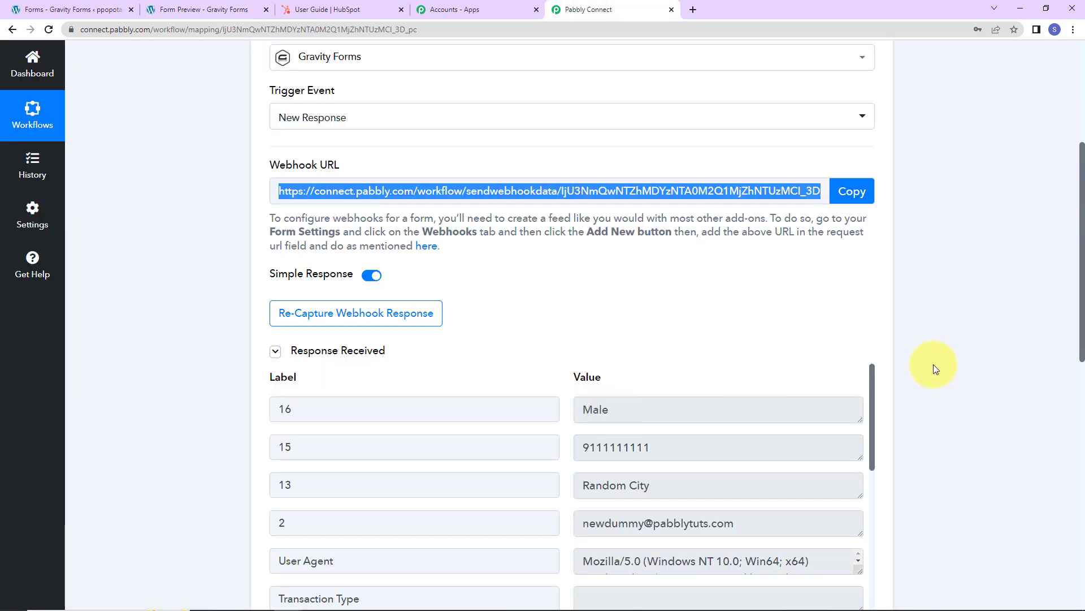
pyautogui.scroll(-7, 934, 364)
pyautogui.scroll(3, 674, 317)
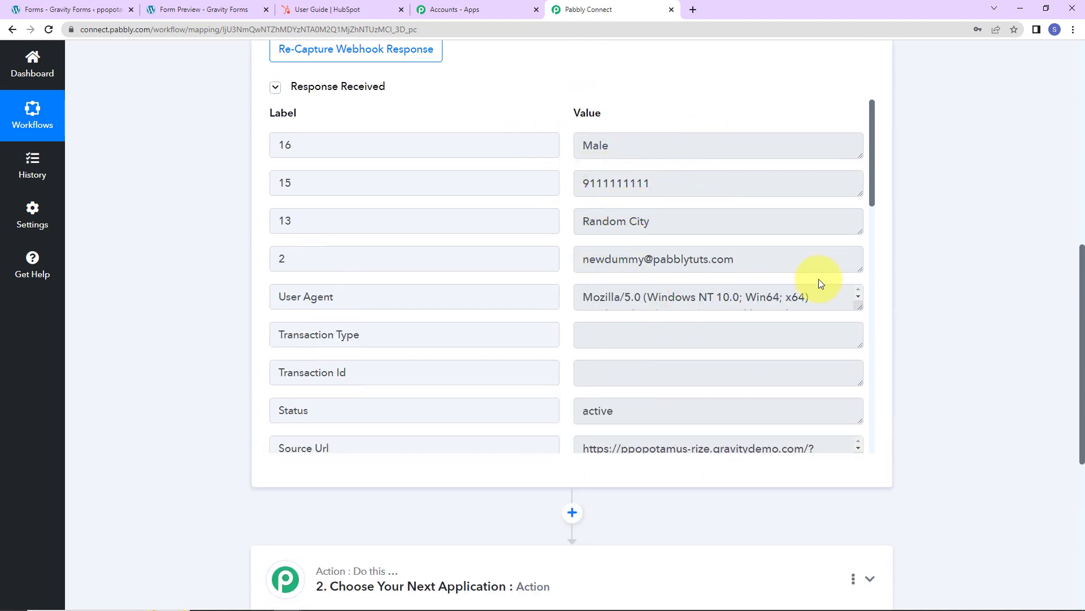
pyautogui.scroll(-9, 818, 279)
pyautogui.scroll(-3, 818, 279)
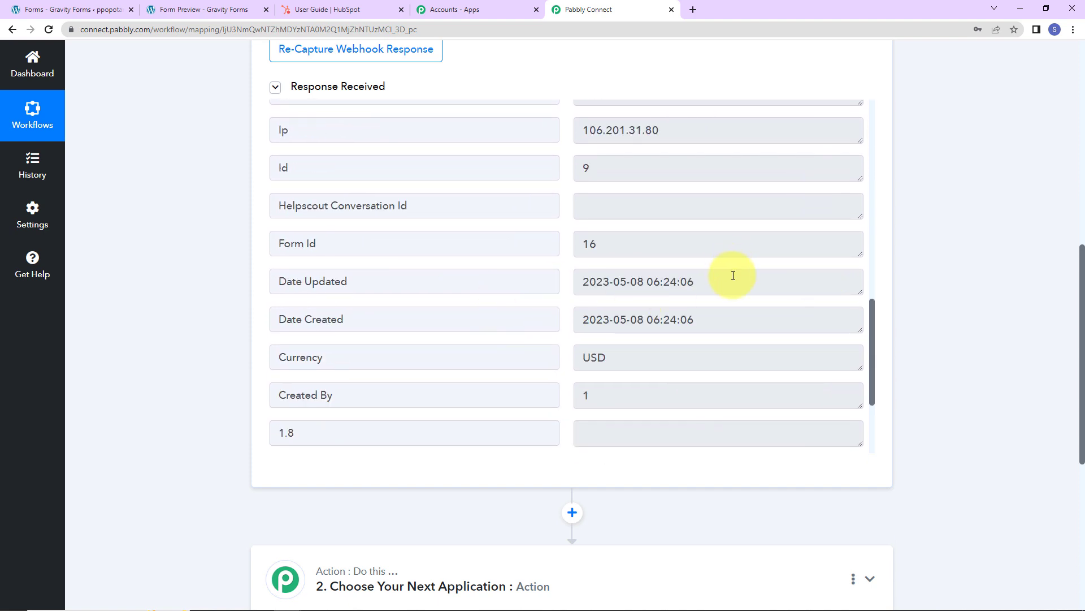
pyautogui.scroll(-3, 733, 275)
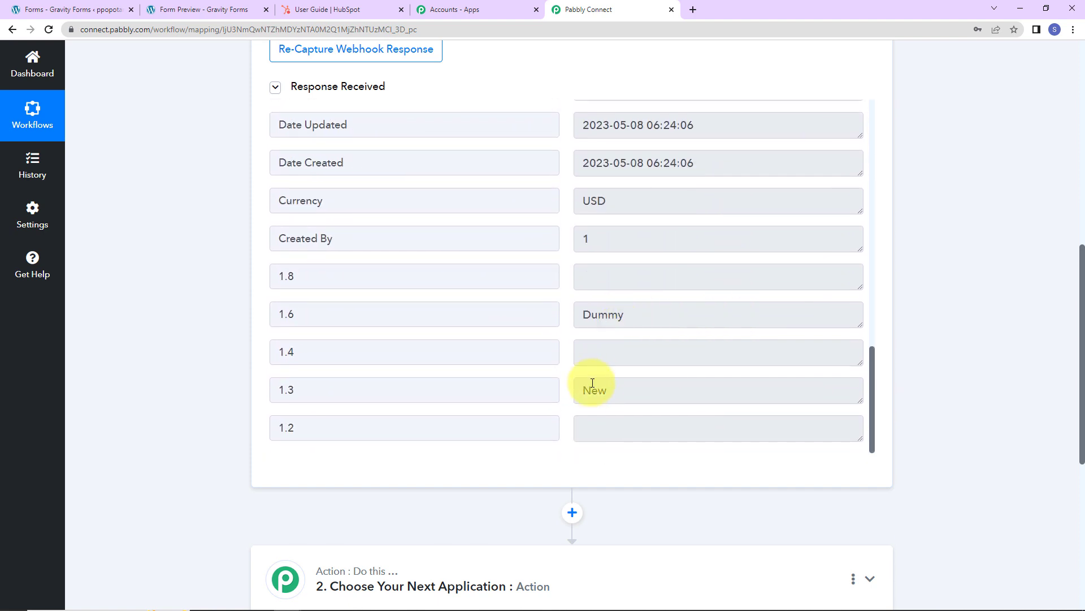
pyautogui.scroll(-2, 594, 322)
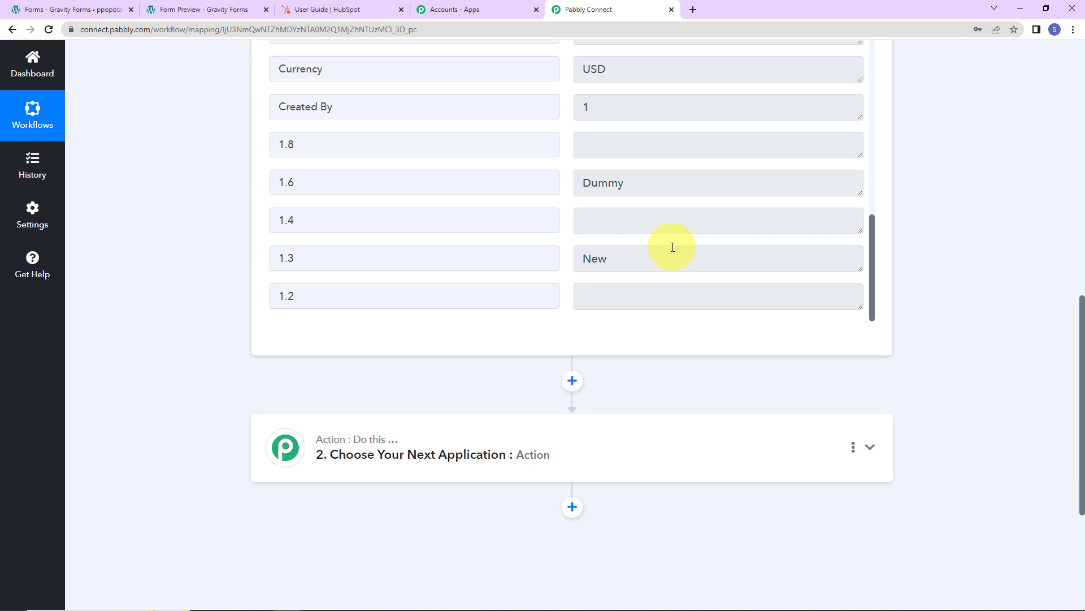
# Set the action app to HubSpot CRM with the Create a Contact event.
pyautogui.scroll(-4, 661, 269)
pyautogui.click(357, 221)
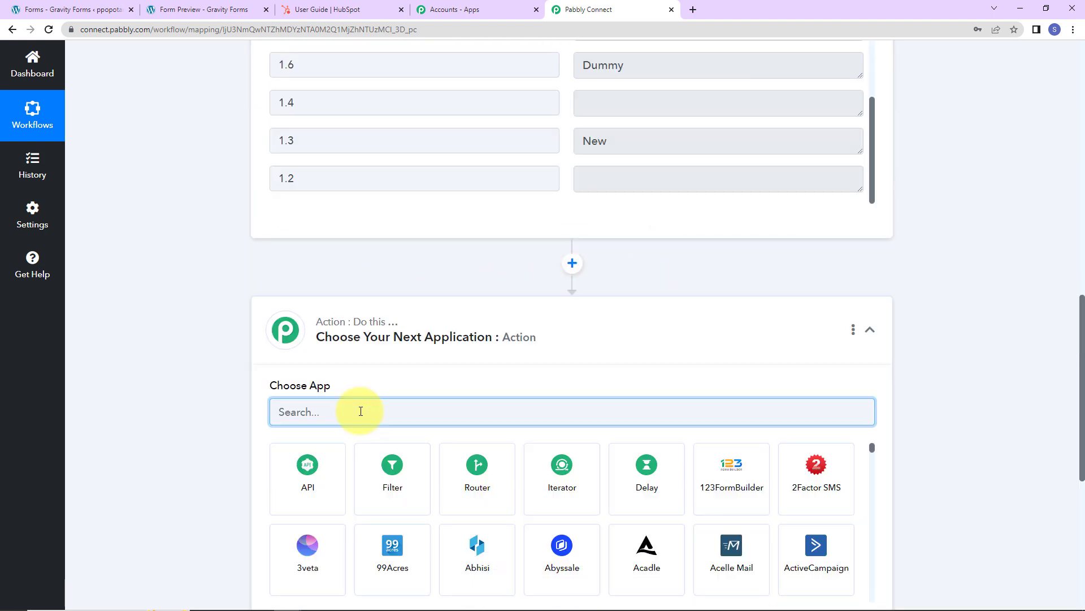
pyautogui.write('hub')
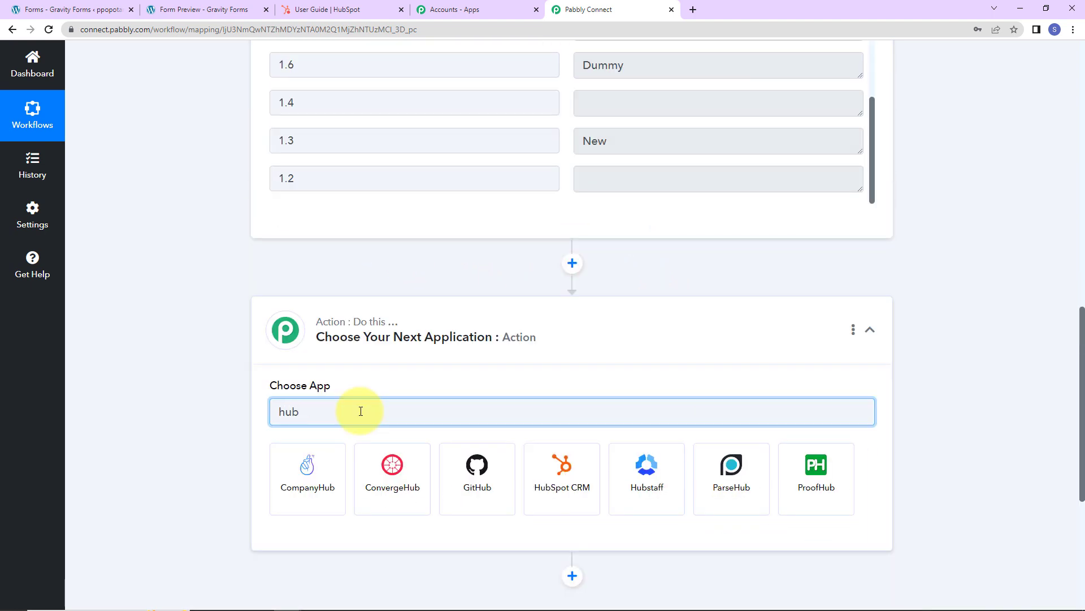
pyautogui.click(562, 476)
pyautogui.click(308, 475)
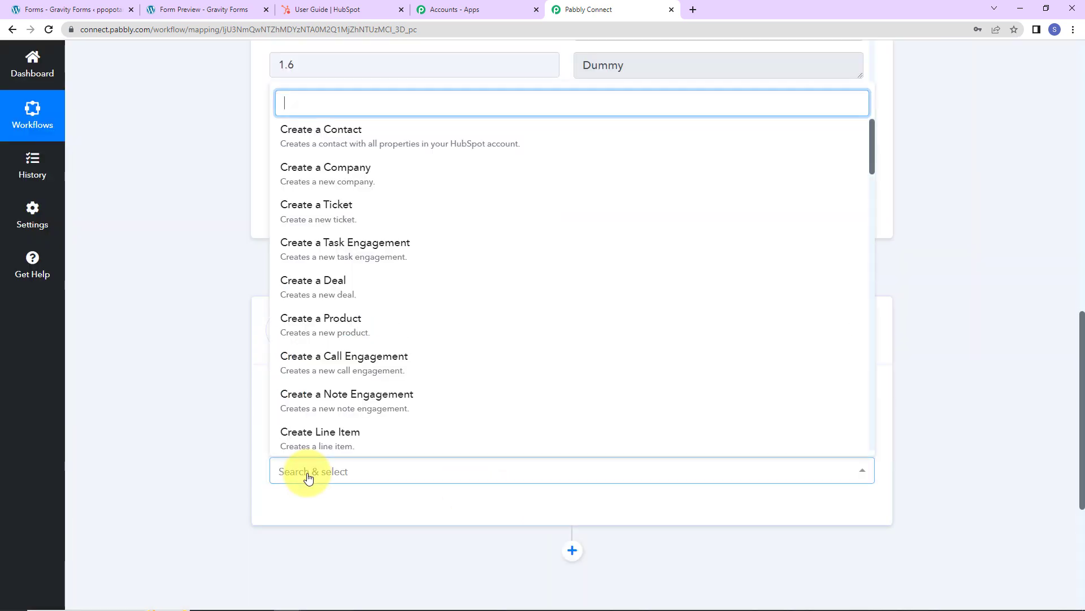
pyautogui.click(317, 136)
# Add a new HubSpot connection, choosing and authorising the HubSpot account in the popup.
pyautogui.click(299, 508)
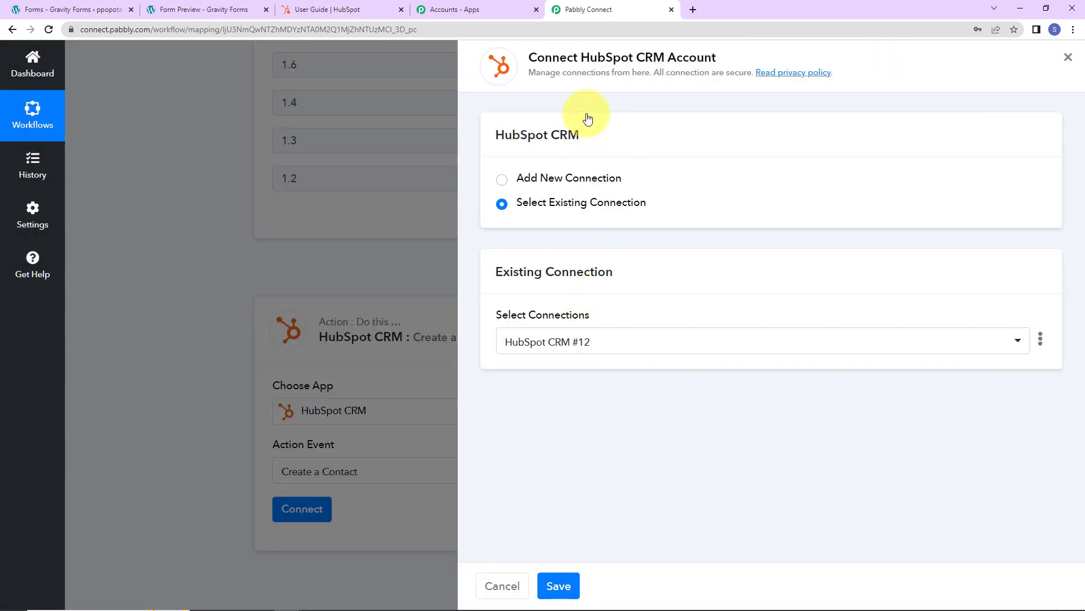
pyautogui.moveTo(531, 58); pyautogui.dragTo(752, 60)
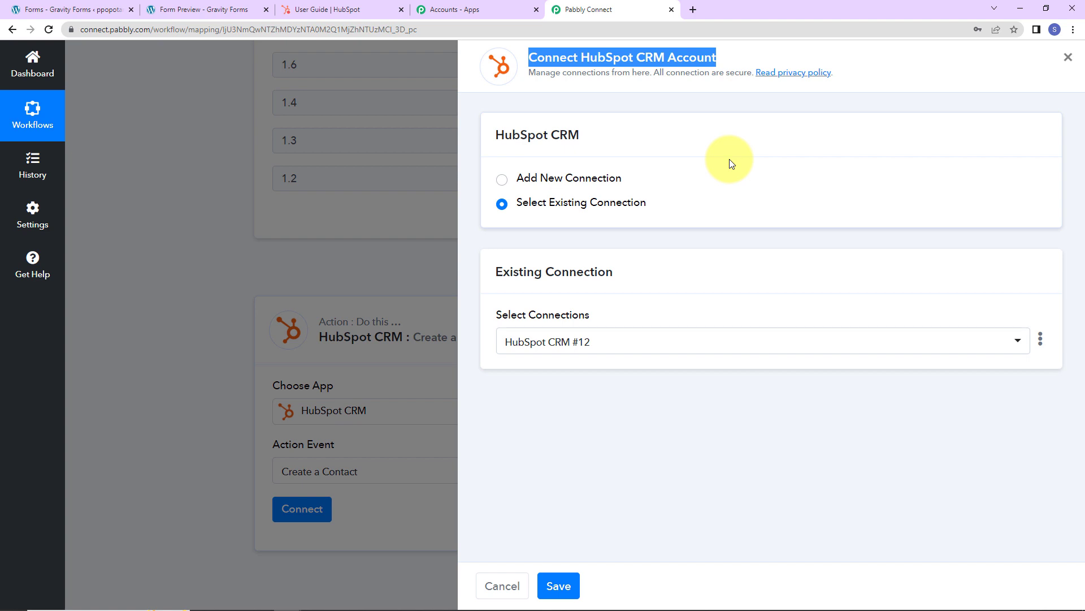
pyautogui.click(501, 179)
pyautogui.click(539, 327)
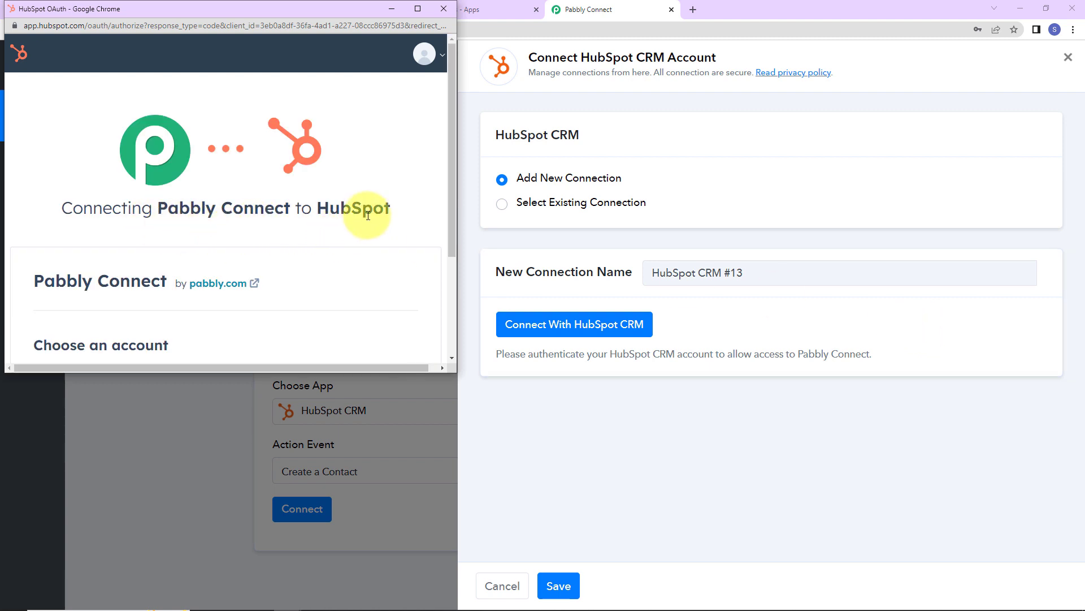
pyautogui.scroll(-3, 367, 215)
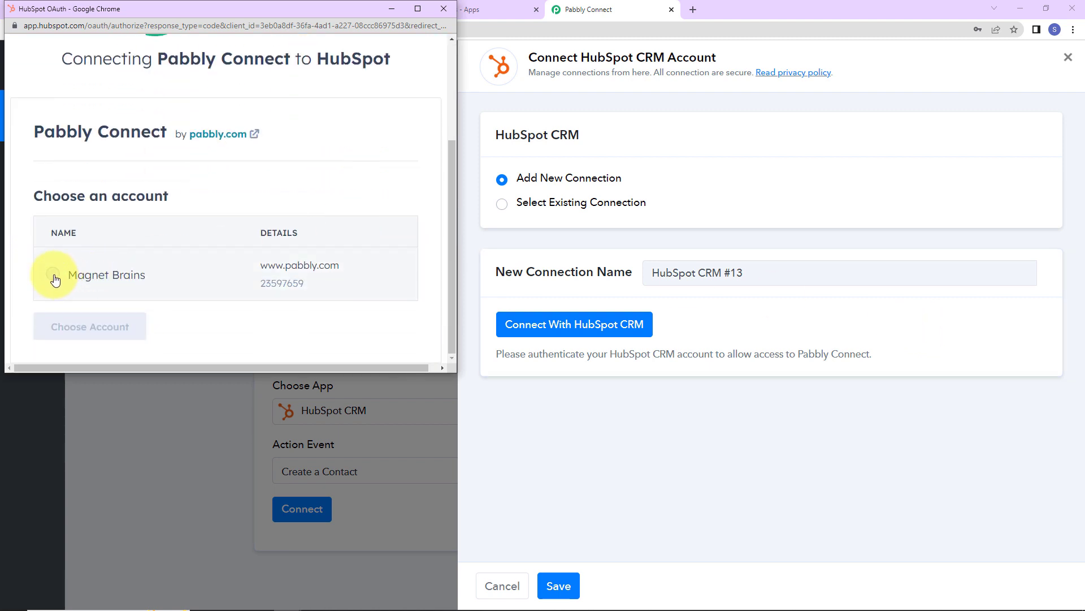
pyautogui.click(53, 274)
pyautogui.click(78, 333)
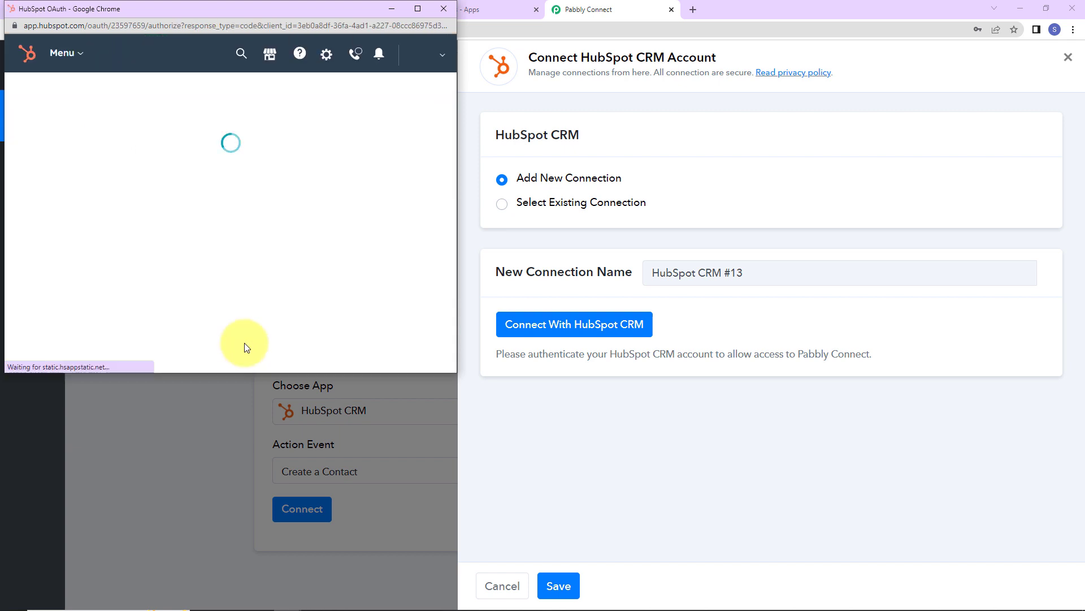
pyautogui.click(236, 305)
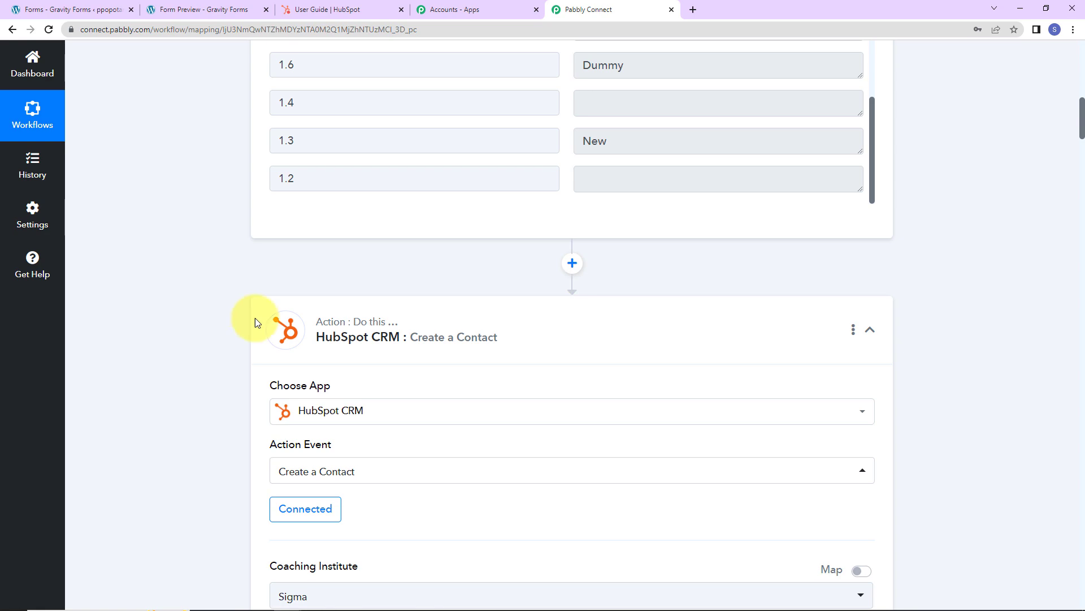
# Map the Gravity Forms 1.3 value 'New' into the First Name field.
pyautogui.scroll(-7, 473, 368)
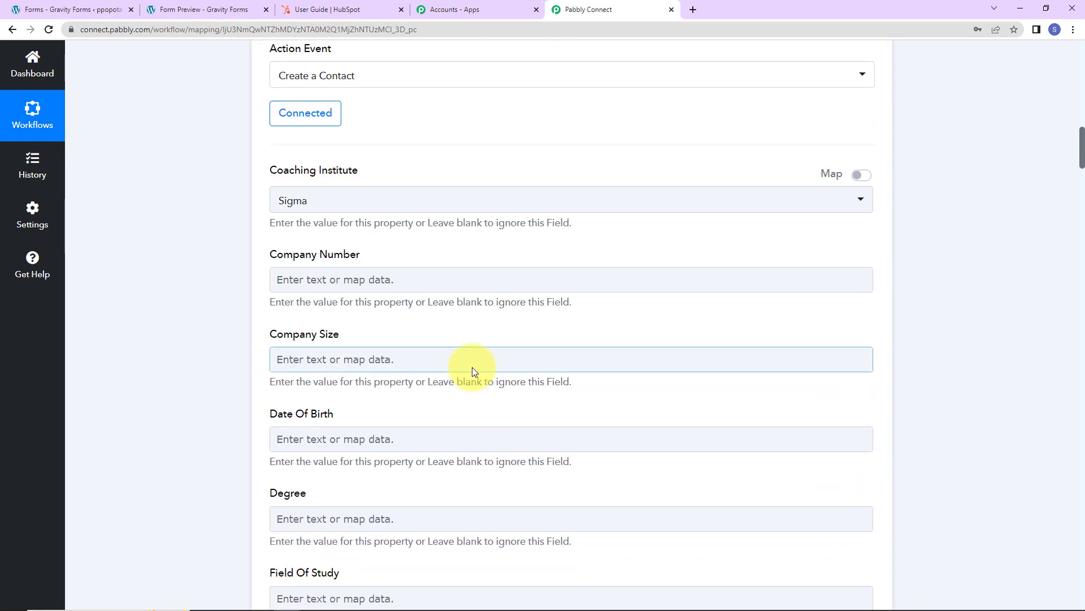
pyautogui.scroll(-2, 473, 371)
pyautogui.scroll(-2, 472, 371)
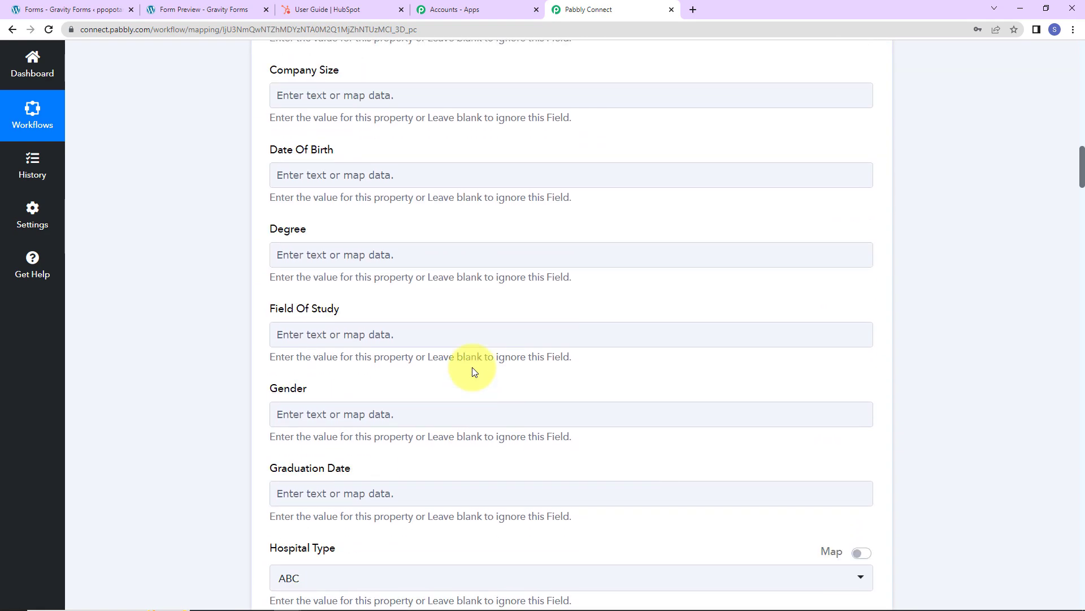
pyautogui.scroll(-20, 473, 371)
pyautogui.scroll(-2, 421, 318)
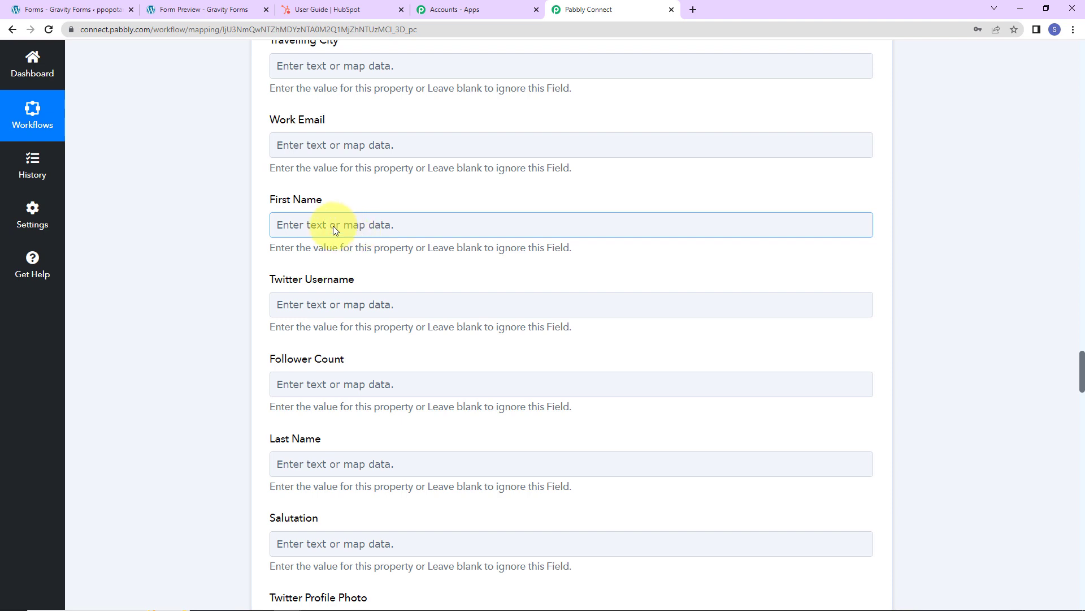
pyautogui.click(311, 220)
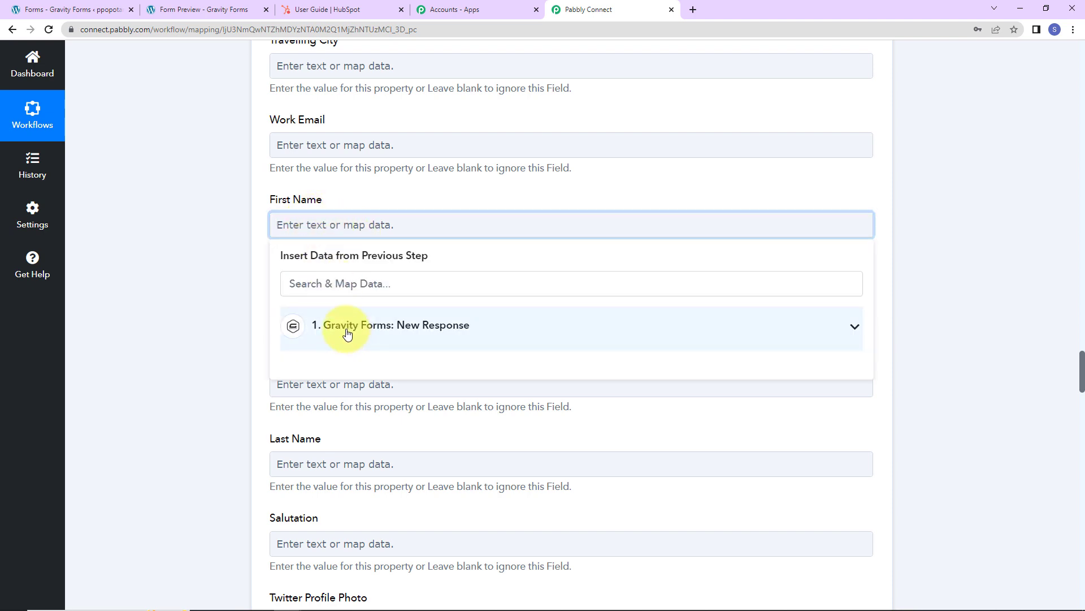
pyautogui.click(347, 332)
pyautogui.scroll(-9, 357, 379)
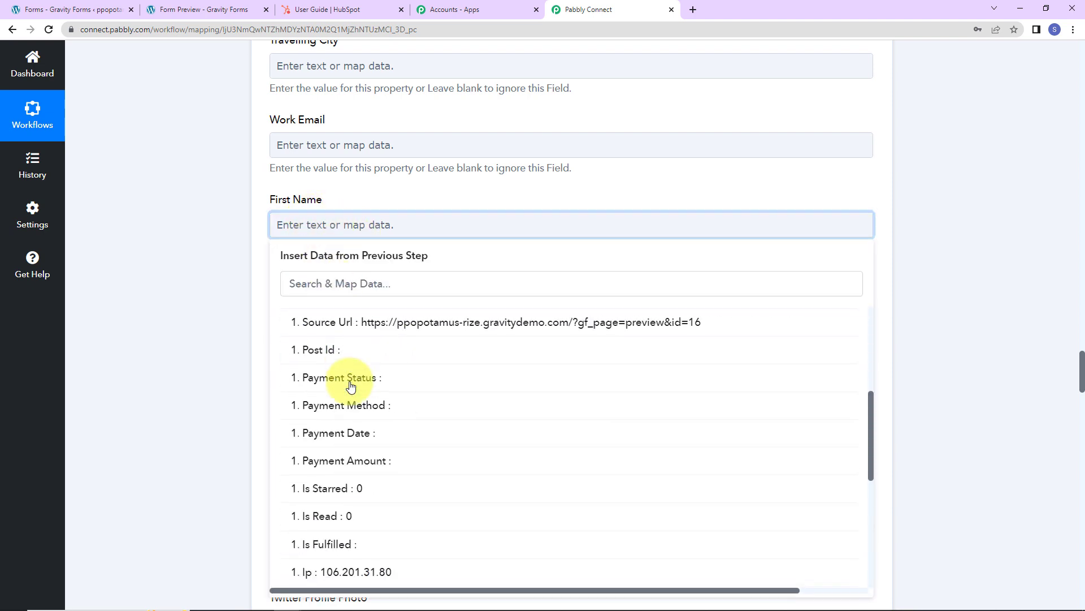
pyautogui.scroll(-2, 339, 517)
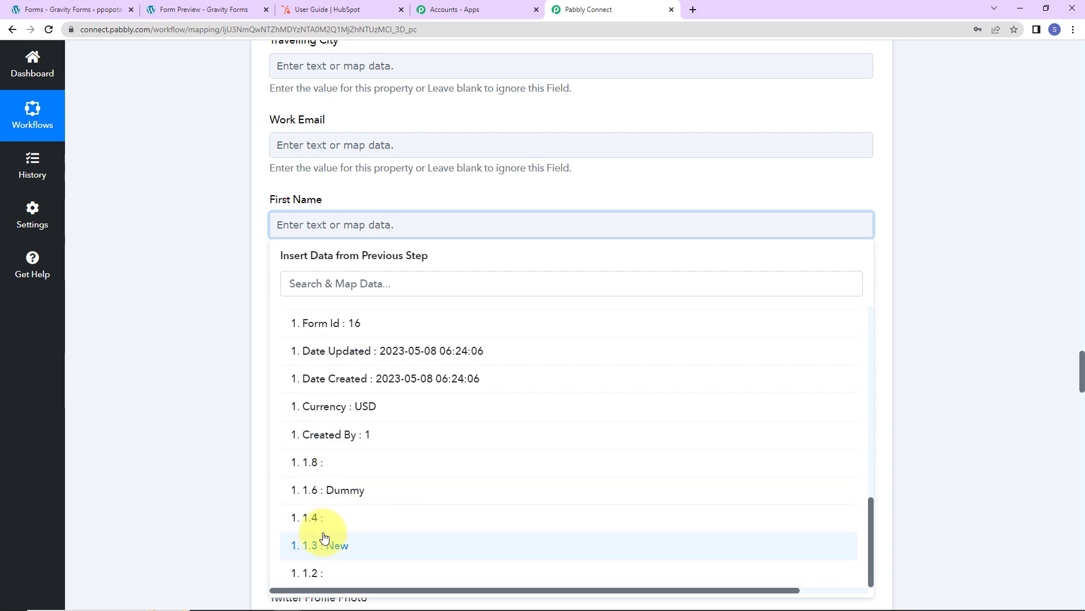
pyautogui.click(323, 545)
pyautogui.click(190, 417)
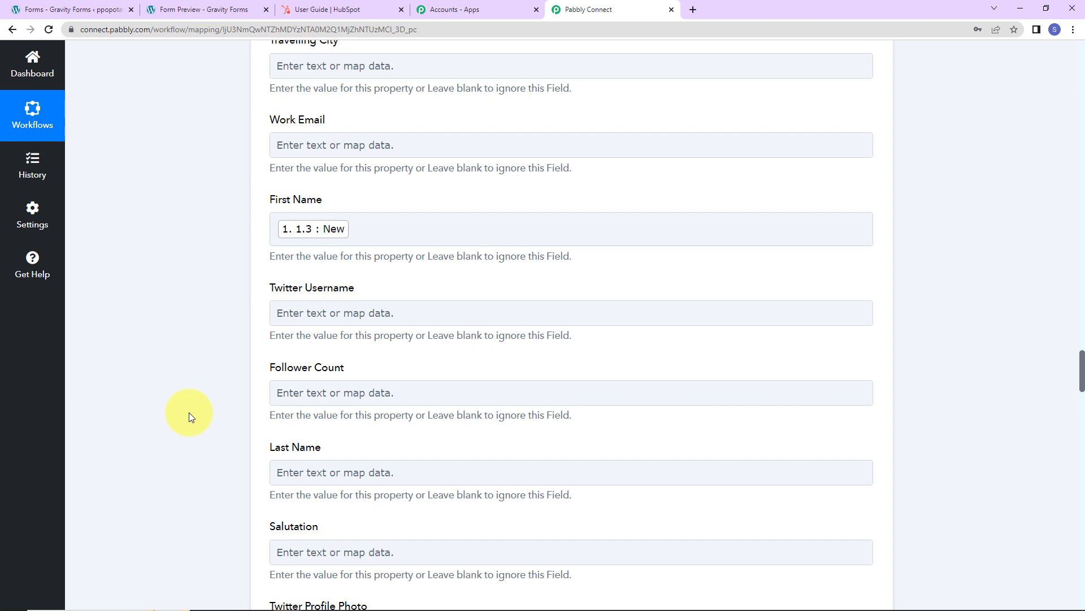
# Map the Gravity Forms 1.6 value 'Dummy' into the Last Name field.
pyautogui.scroll(-4, 312, 262)
pyautogui.click(312, 263)
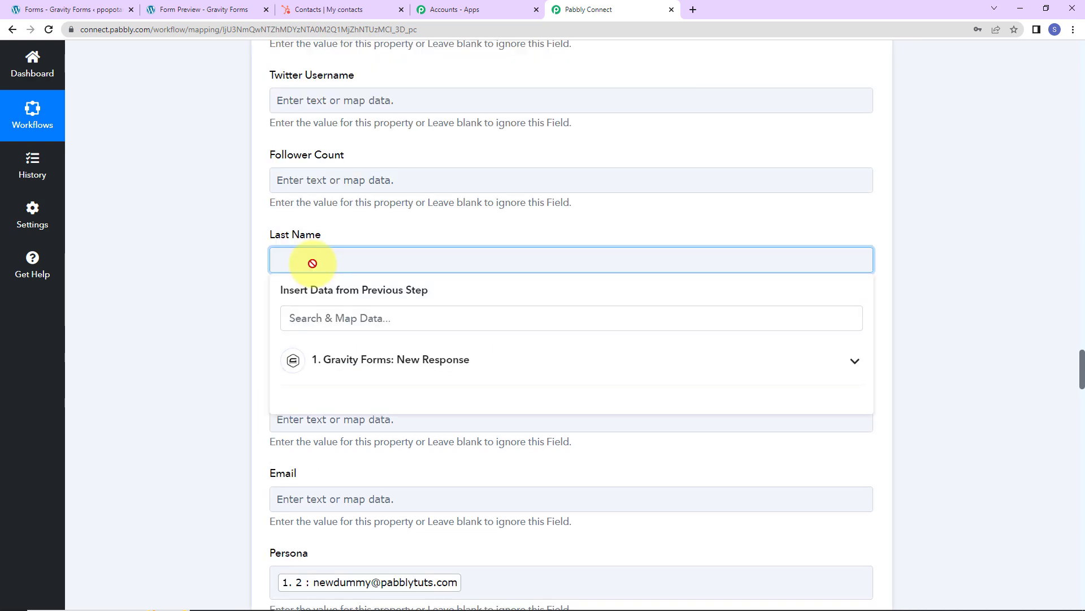
pyautogui.click(376, 362)
pyautogui.scroll(-4, 427, 448)
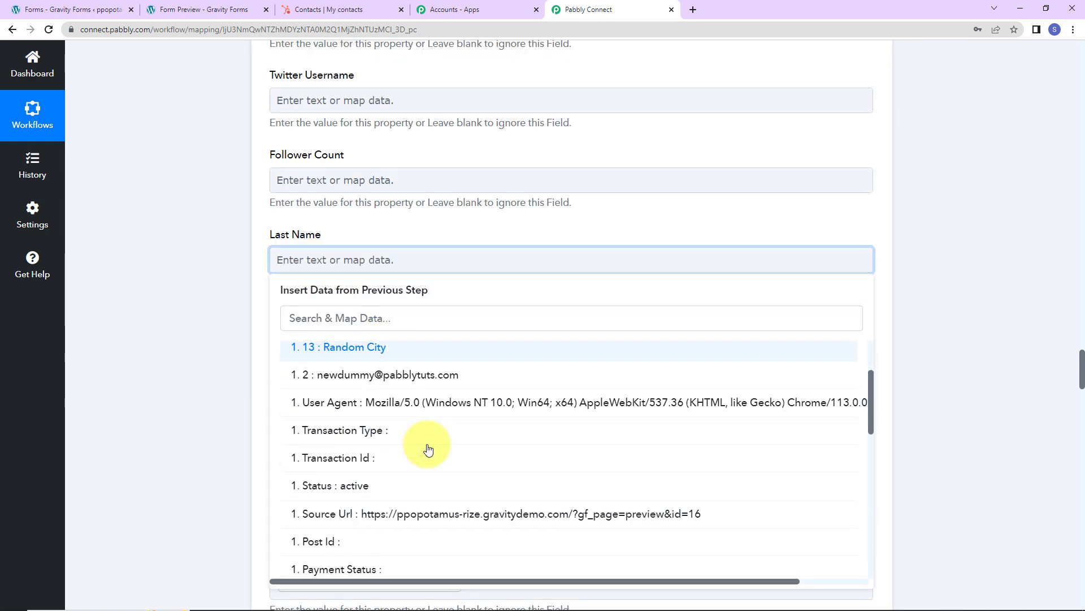
pyautogui.scroll(-3, 428, 449)
pyautogui.scroll(-3, 428, 449)
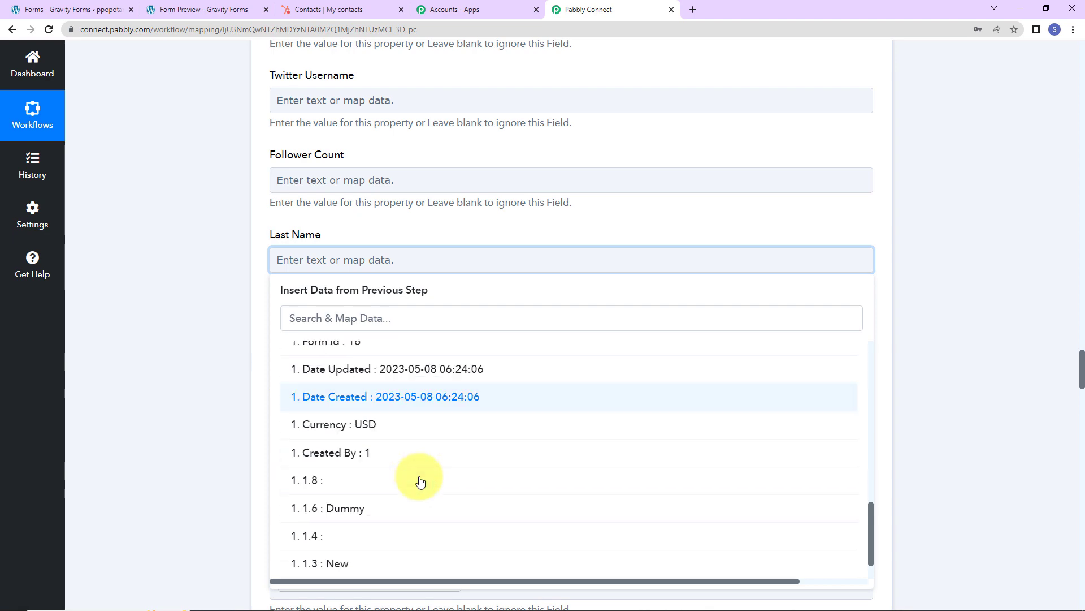
pyautogui.click(378, 490)
pyautogui.click(193, 310)
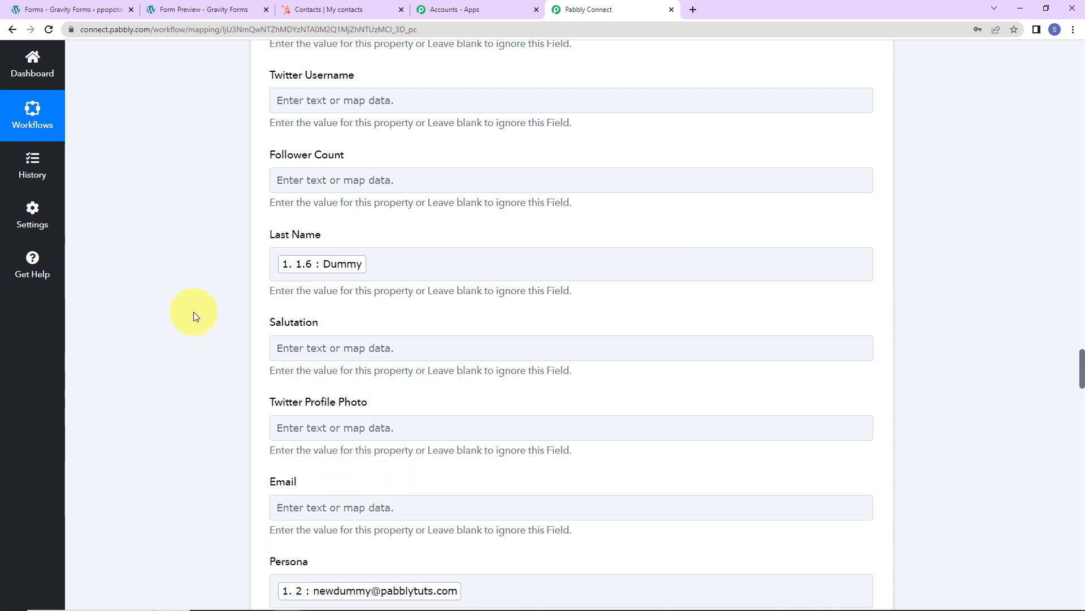
# Map the form's email answer into the Email field.
pyautogui.scroll(3, 226, 303)
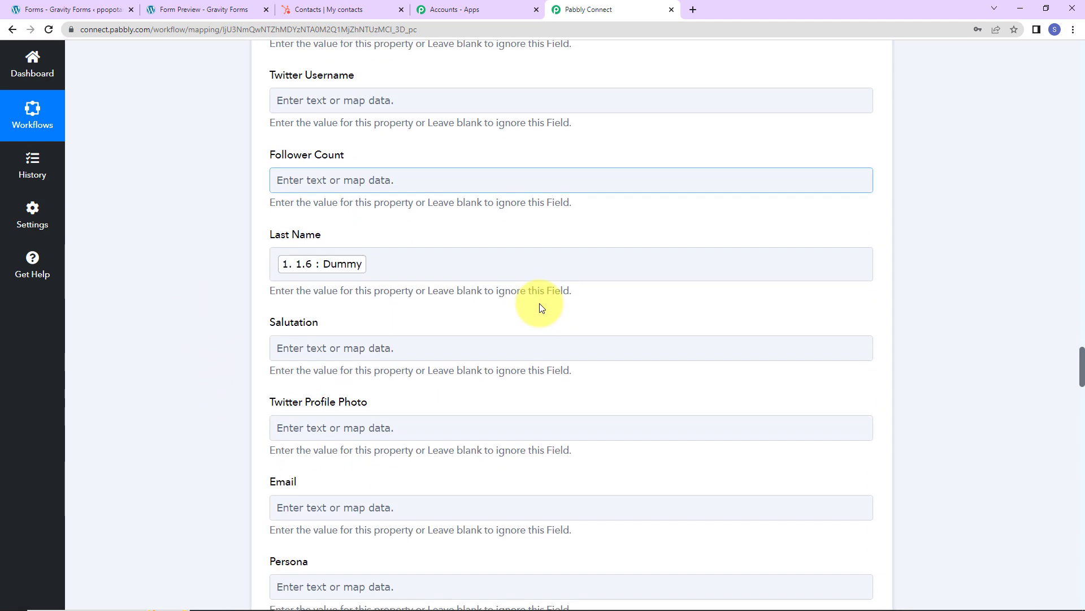
pyautogui.scroll(-5, 508, 327)
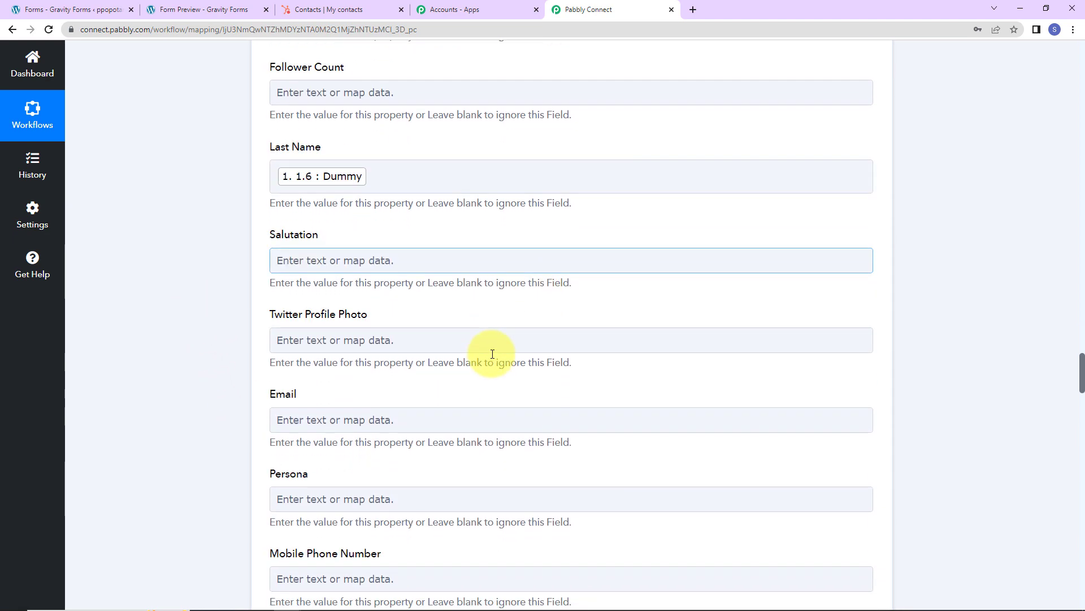
pyautogui.click(348, 244)
pyautogui.click(358, 342)
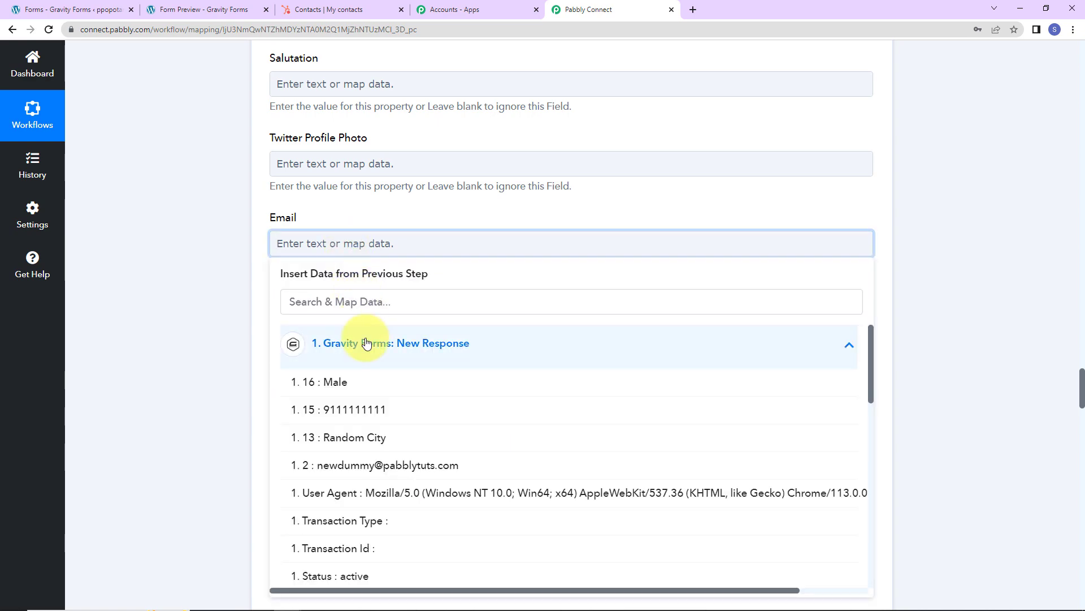
pyautogui.click(388, 470)
pyautogui.click(208, 366)
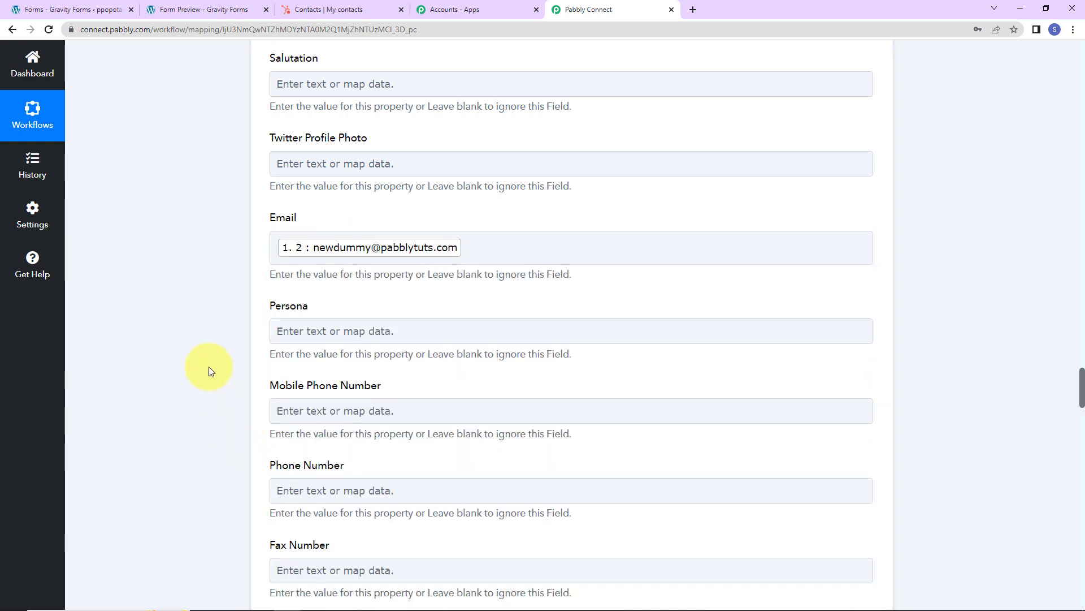
# Map the form's phone number answer into the Phone Number field.
pyautogui.scroll(-5, 208, 366)
pyautogui.click(325, 233)
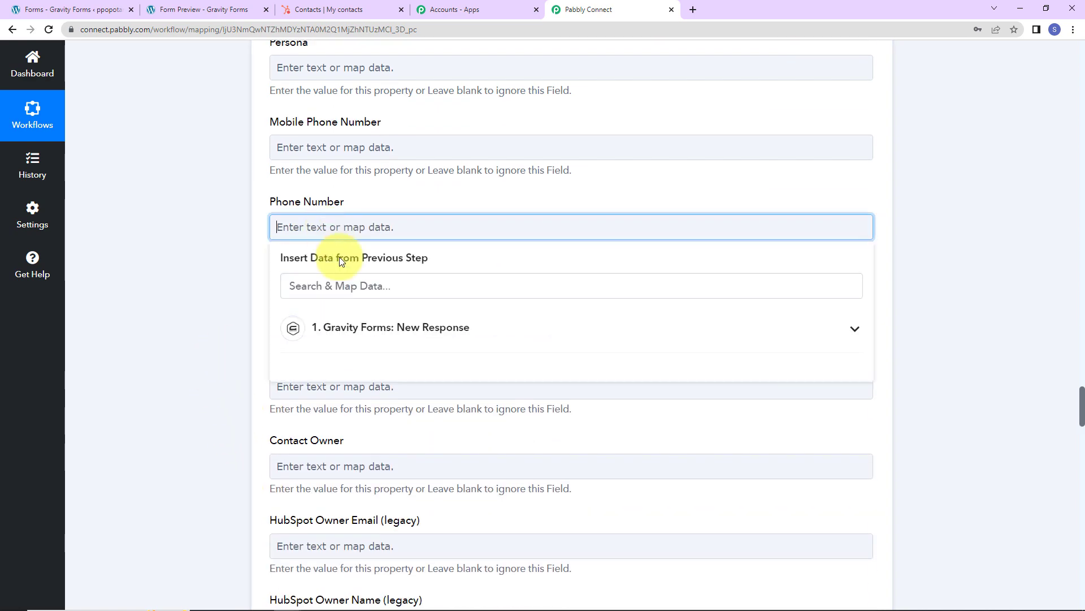
pyautogui.click(356, 326)
pyautogui.click(364, 392)
pyautogui.click(226, 297)
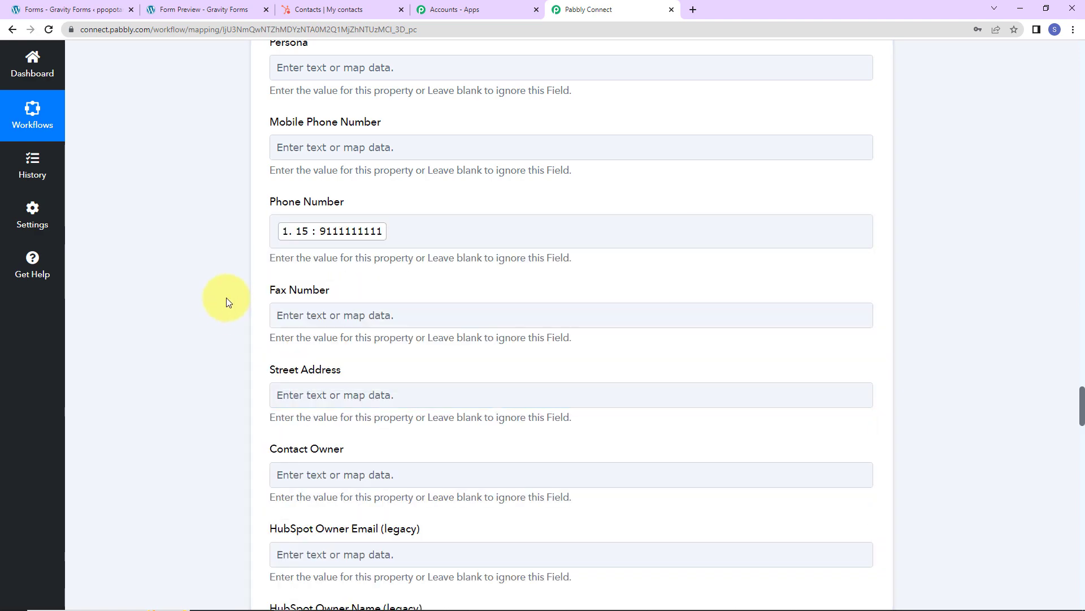
# Map the 'Random City' answer into the City field.
pyautogui.scroll(-4, 226, 297)
pyautogui.scroll(-5, 226, 298)
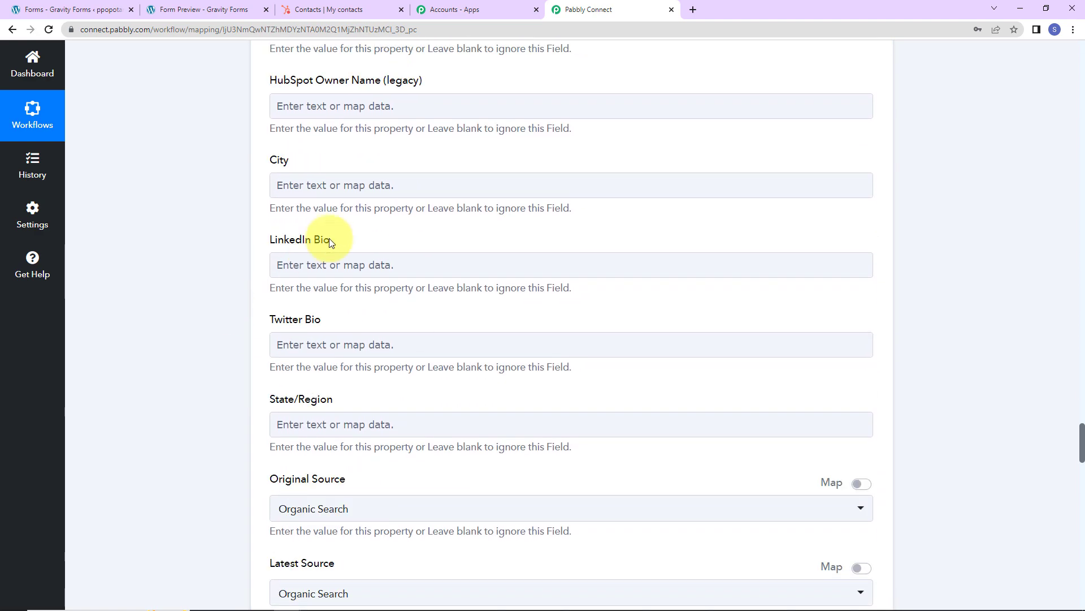
pyautogui.click(380, 185)
pyautogui.click(402, 285)
pyautogui.click(385, 392)
pyautogui.click(212, 350)
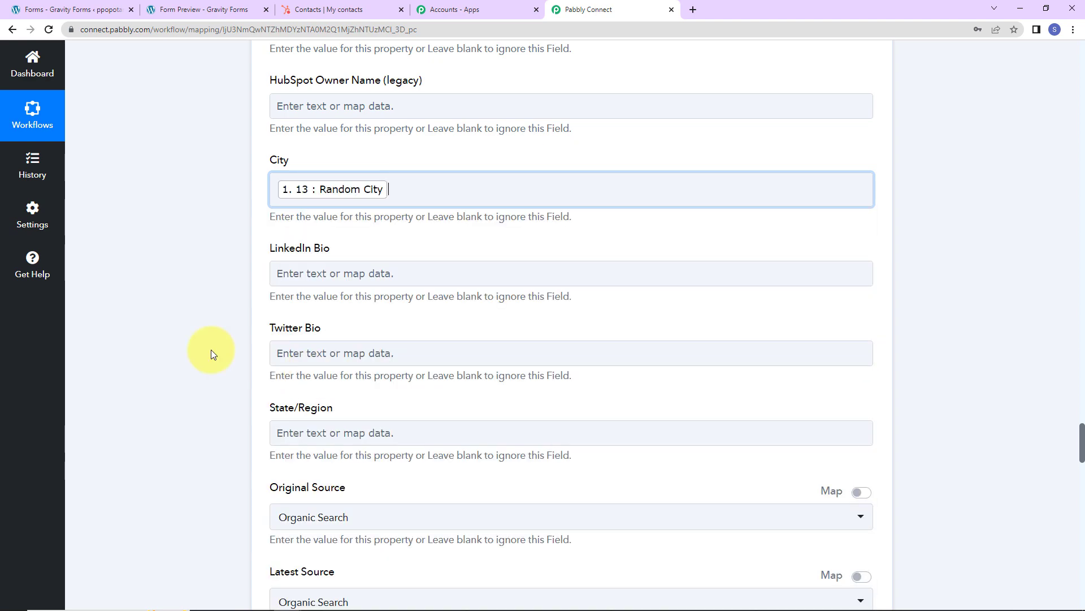
pyautogui.scroll(-15, 485, 371)
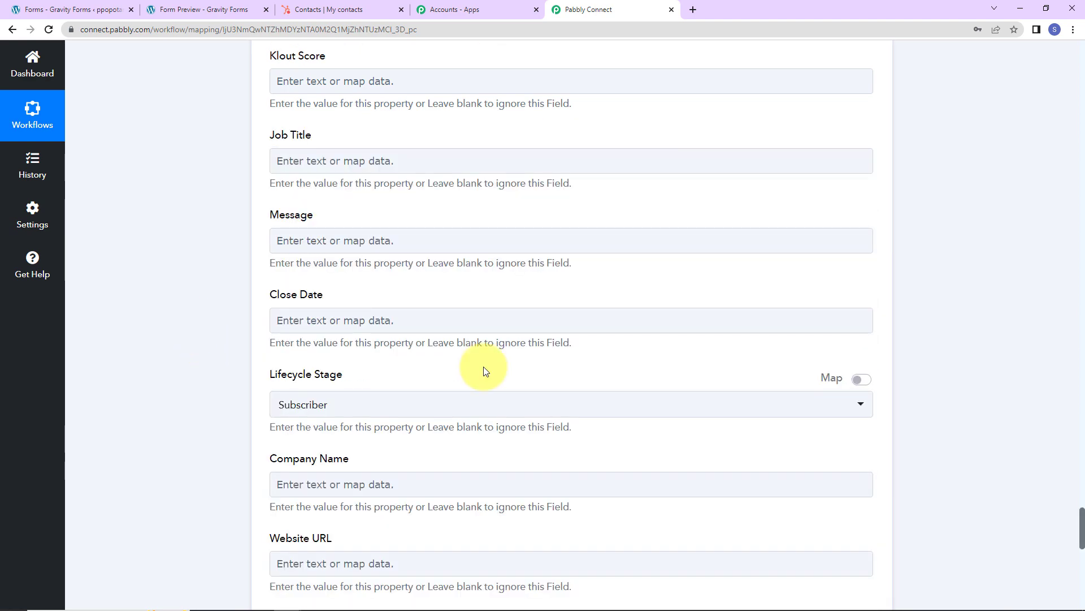
pyautogui.scroll(-10, 483, 368)
# Save the Create a Contact step, send a test request, and review the response showing Random City.
pyautogui.click(376, 384)
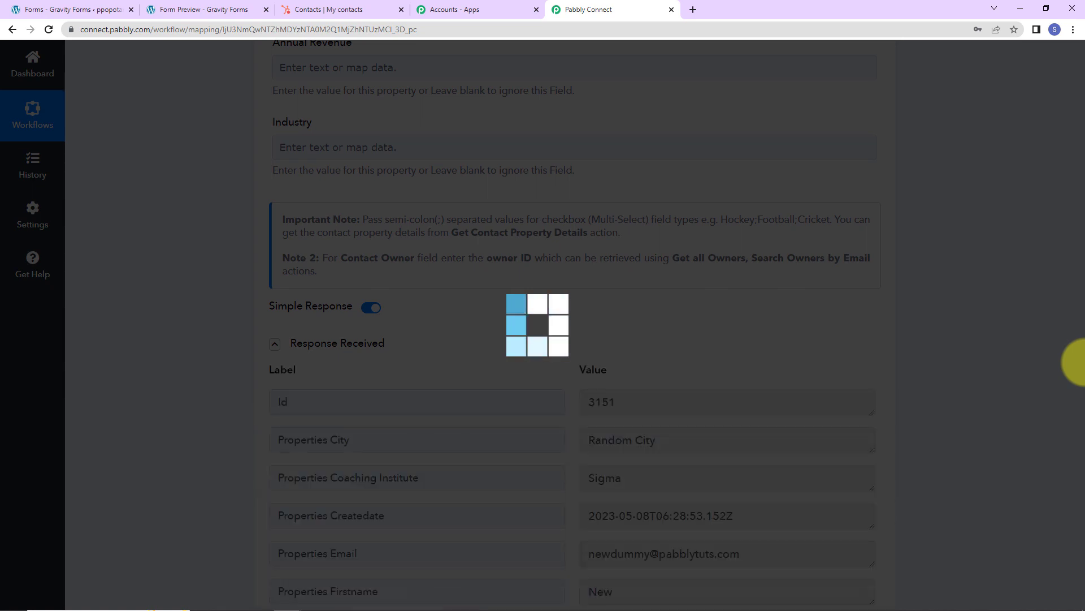
pyautogui.scroll(-2, 1012, 346)
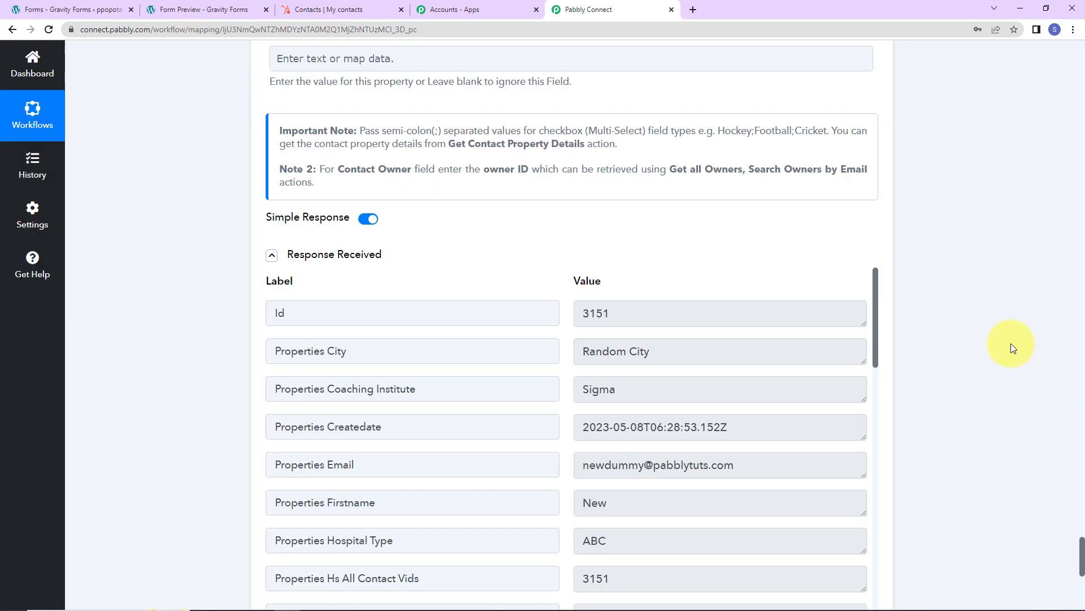
pyautogui.scroll(-3, 1012, 346)
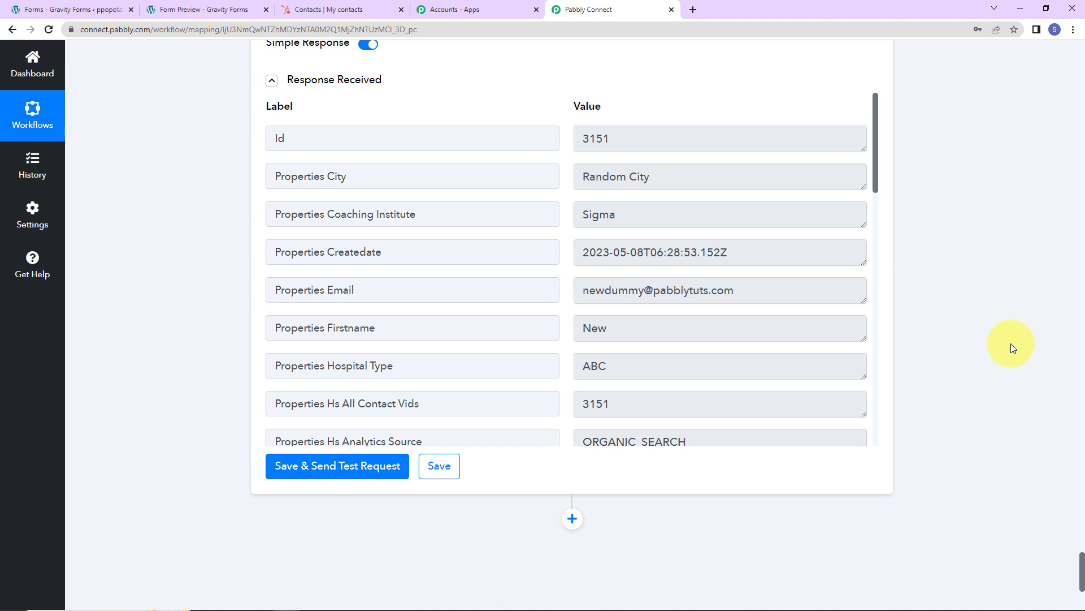
# Reload HubSpot's My contacts list to show the new test contact.
pyautogui.click(302, 9)
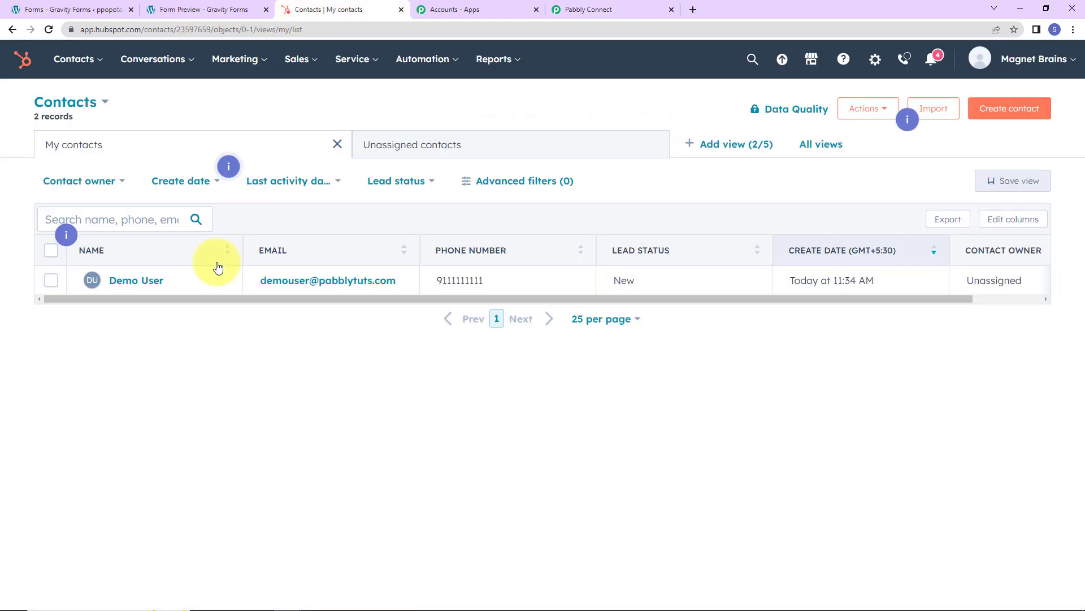
pyautogui.click(11, 29)
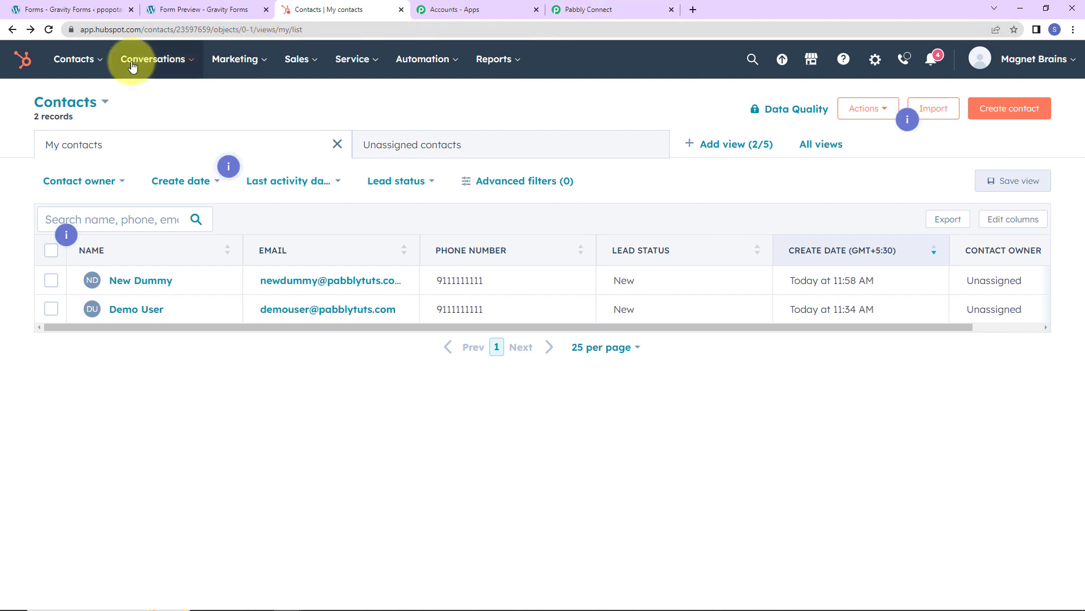
# Open the Contact Form preview and enter the name Test User2.
pyautogui.click(73, 11)
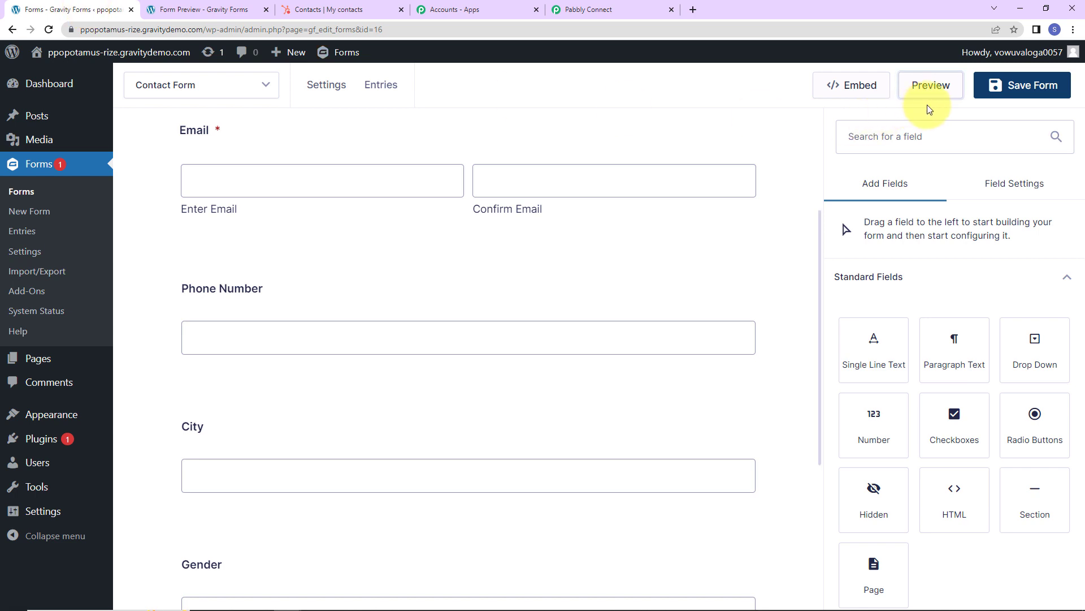
pyautogui.click(929, 90)
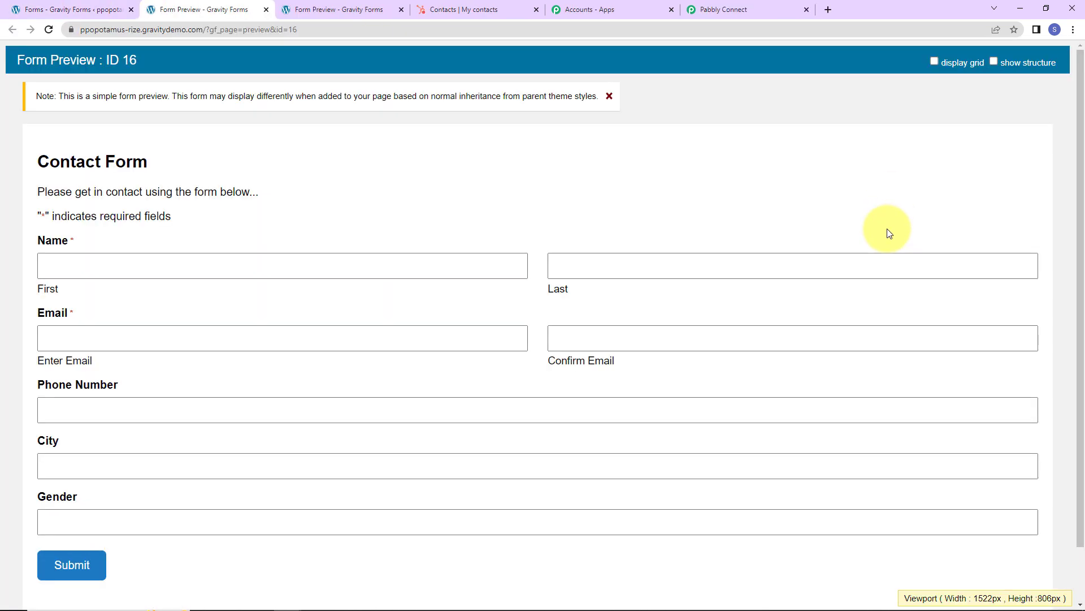
pyautogui.click(179, 270)
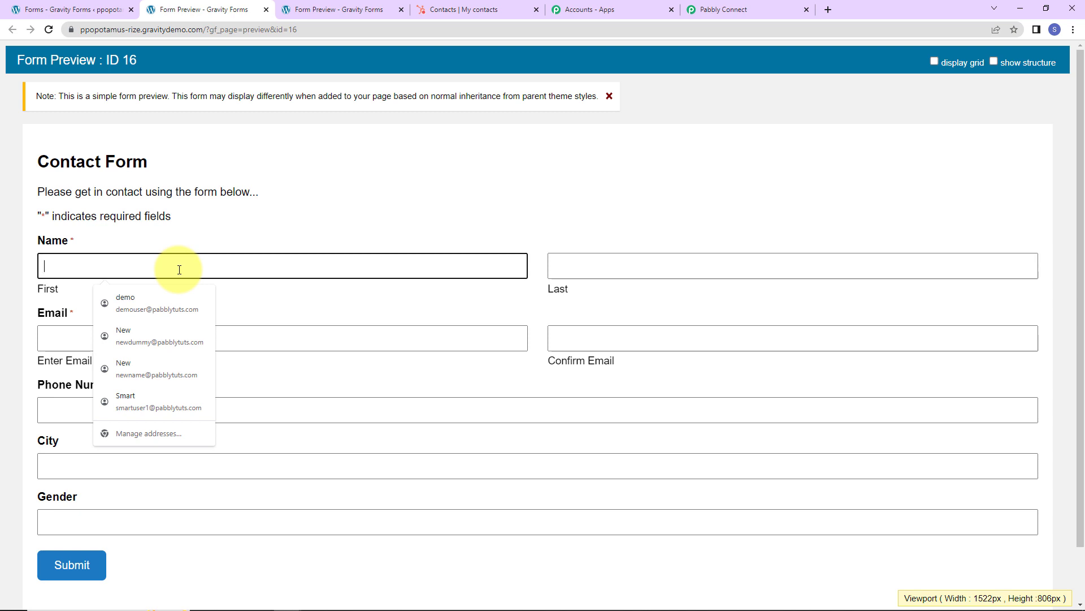
pyautogui.write('Test')
pyautogui.press('Tab')
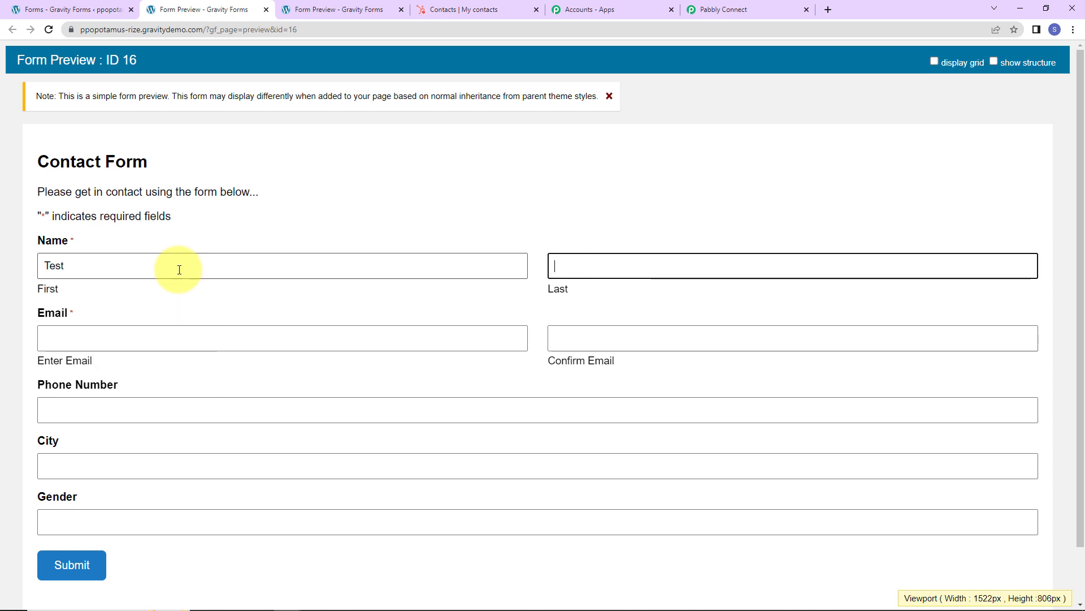
pyautogui.write('User2')
# Fill in the test email and confirmation, phone and city from a suggestion, gender, and submit.
pyautogui.click(162, 348)
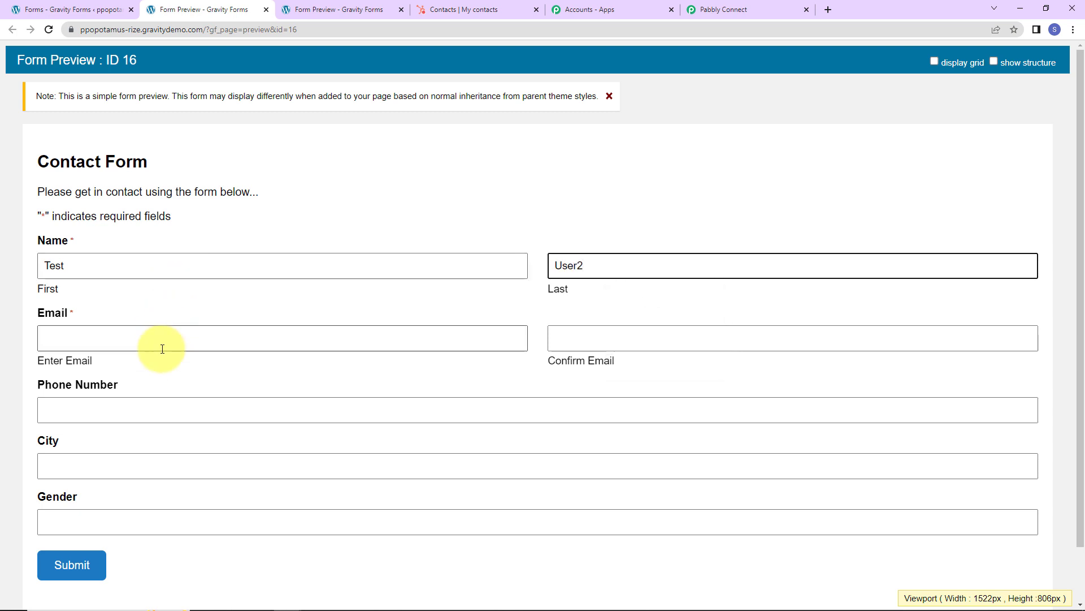
pyautogui.write('tes')
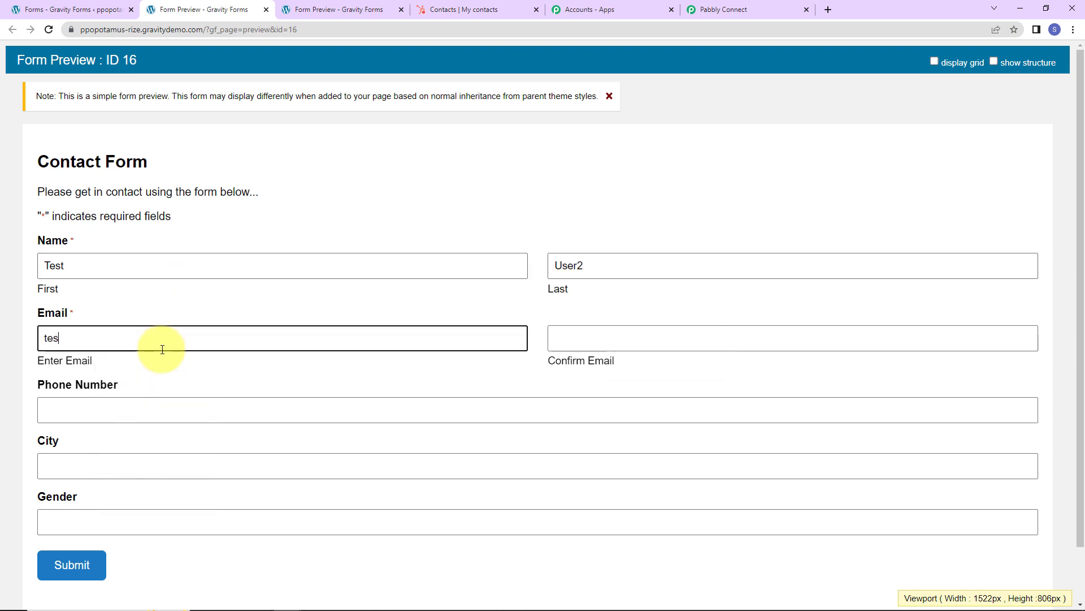
pyautogui.write('tuser@pab')
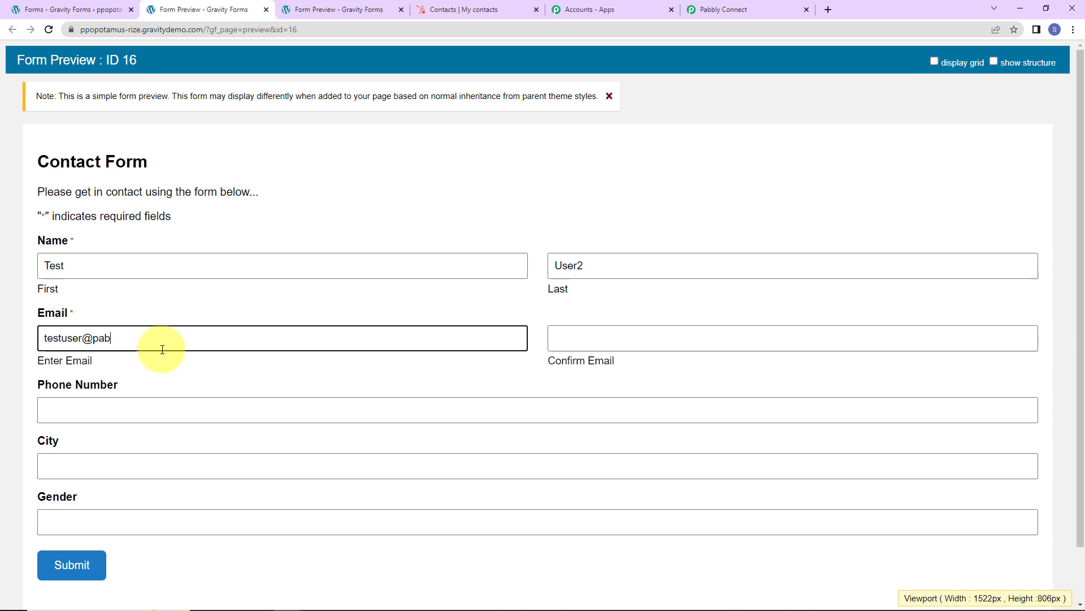
pyautogui.press('Tab')
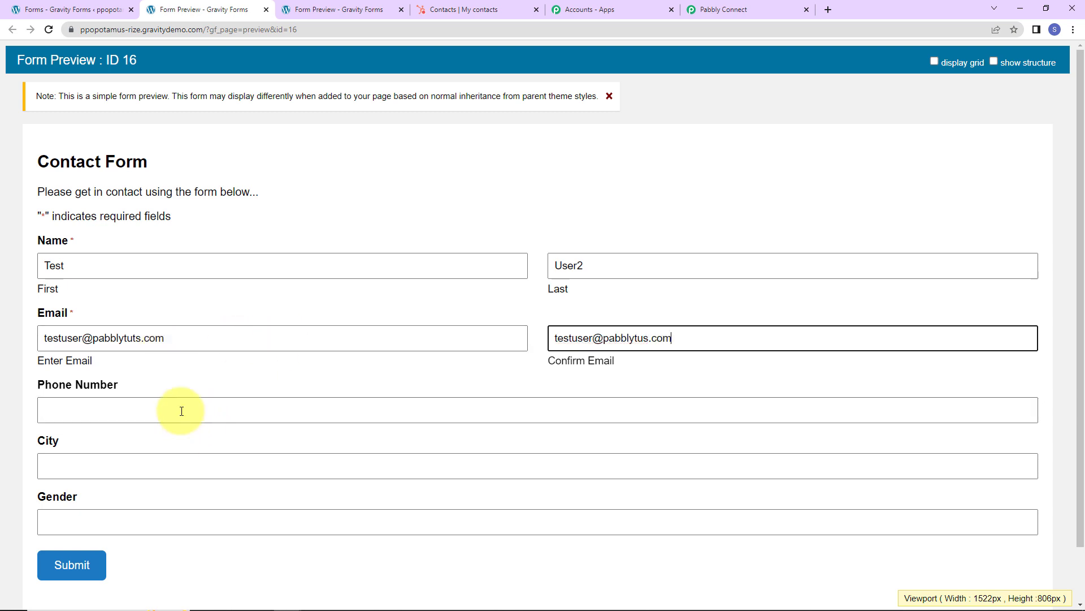
pyautogui.click(133, 412)
pyautogui.click(134, 452)
pyautogui.click(56, 517)
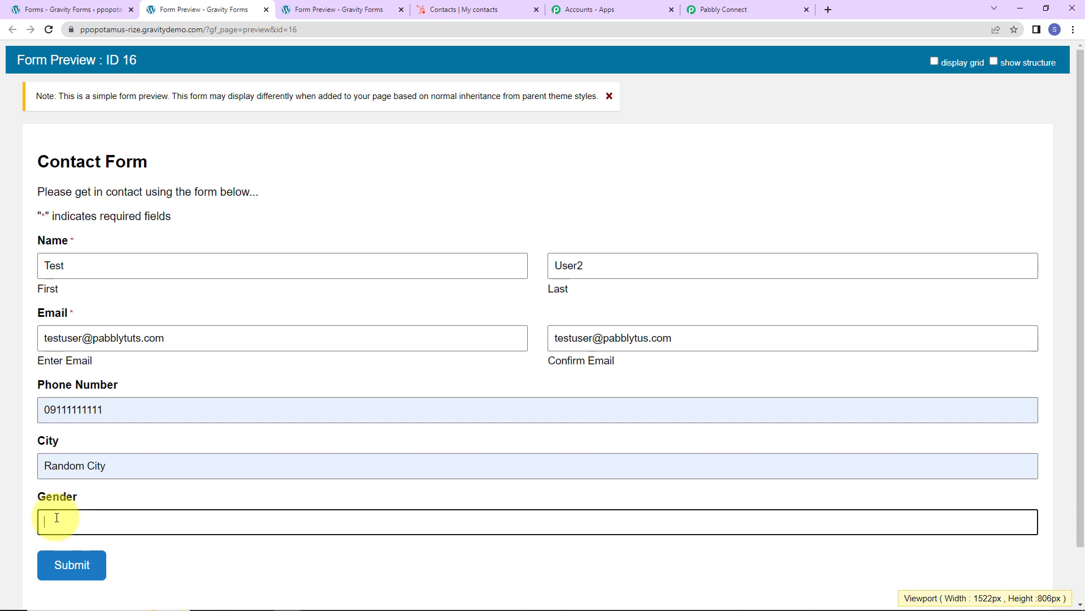
pyautogui.click(85, 575)
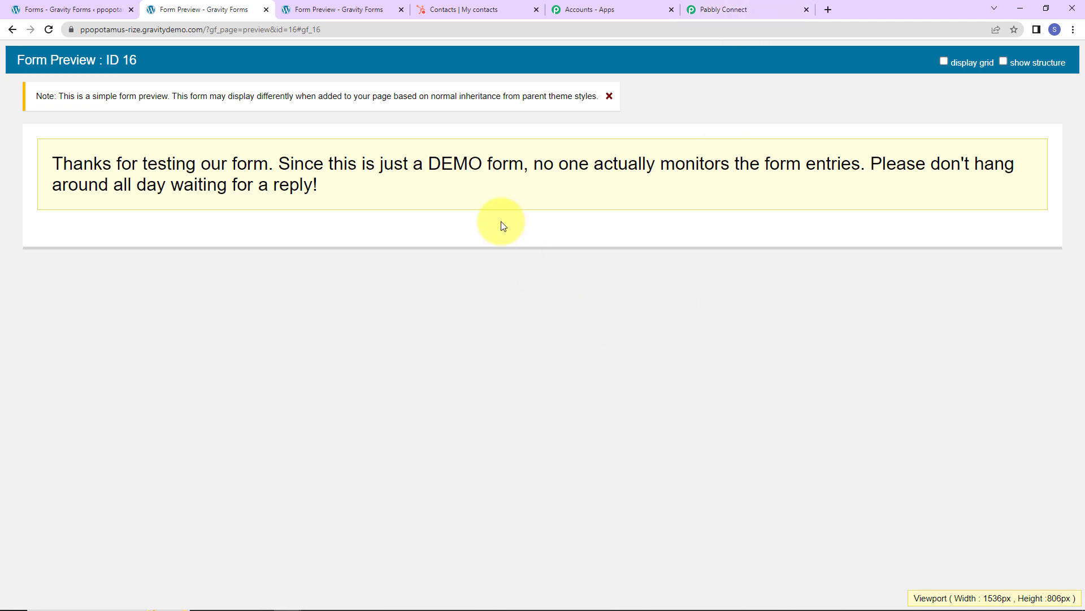
# Reload HubSpot contacts to confirm the new 12:00 PM contact, then return to the Pabbly workflow.
pyautogui.click(756, 9)
pyautogui.click(328, 13)
pyautogui.click(480, 11)
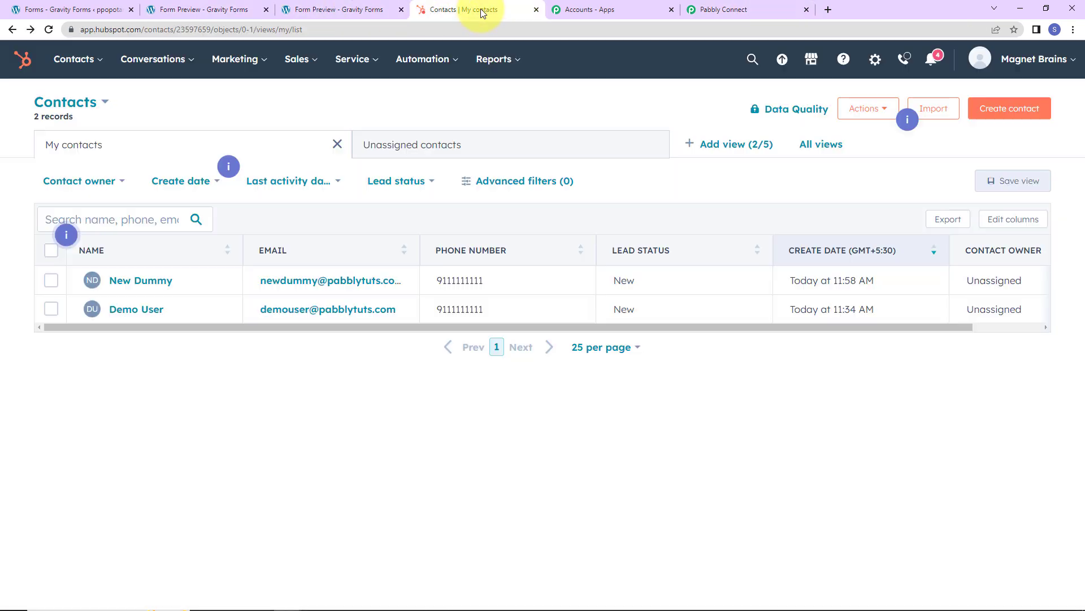
pyautogui.click(49, 29)
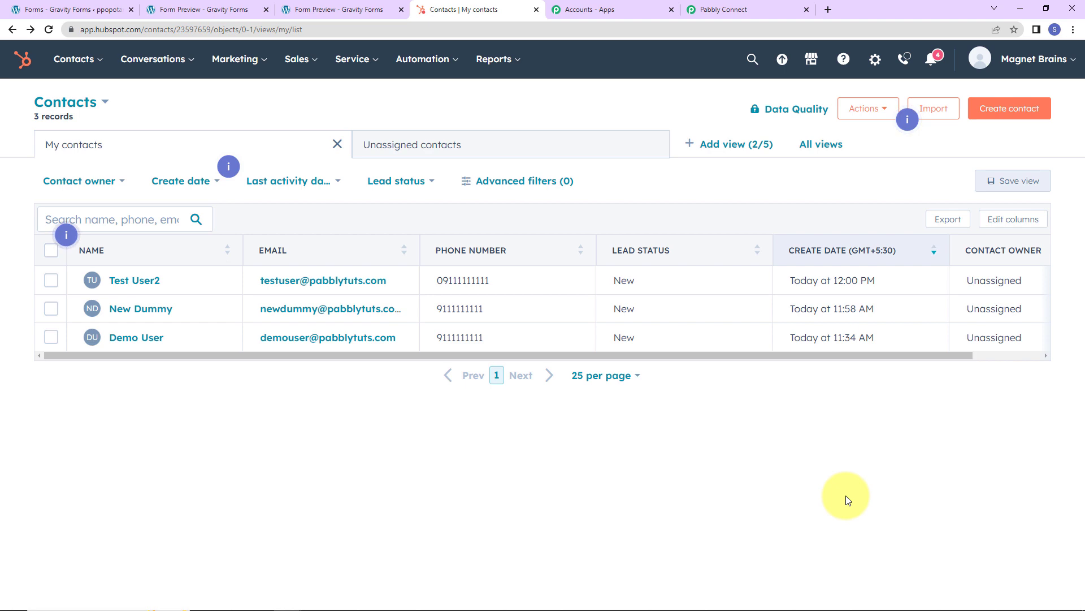
pyautogui.click(713, 11)
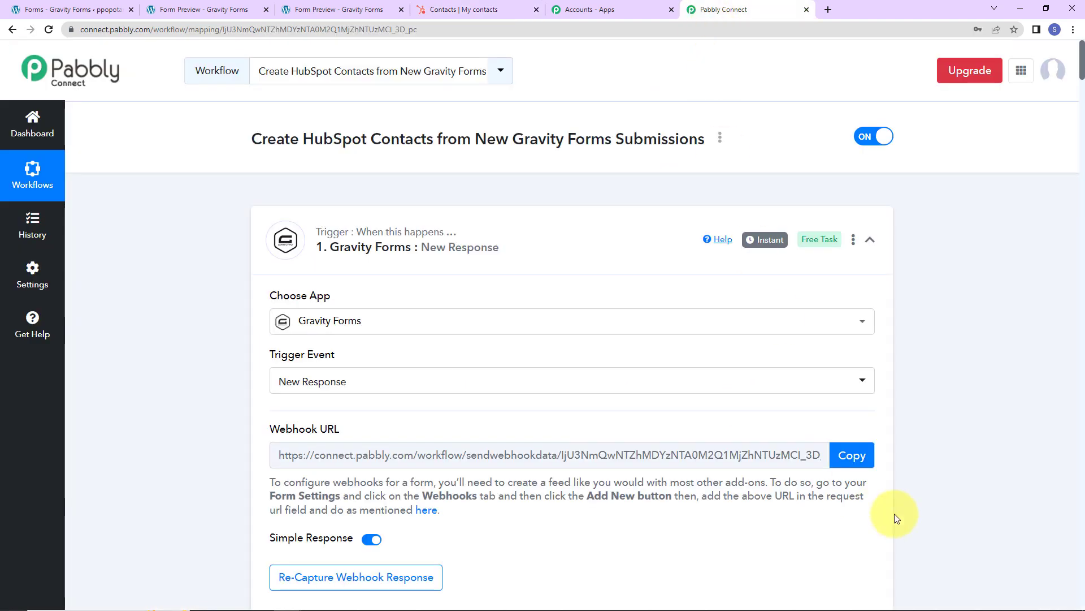
# Collapse the Gravity Forms New Response trigger and the HubSpot Create a Contact action.
pyautogui.click(870, 239)
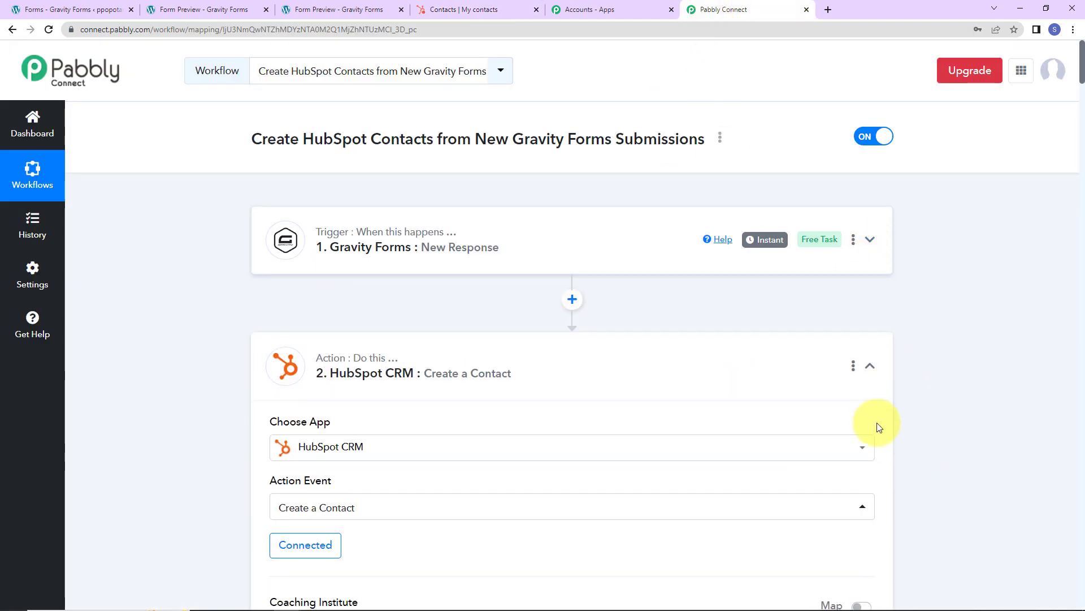
pyautogui.click(870, 365)
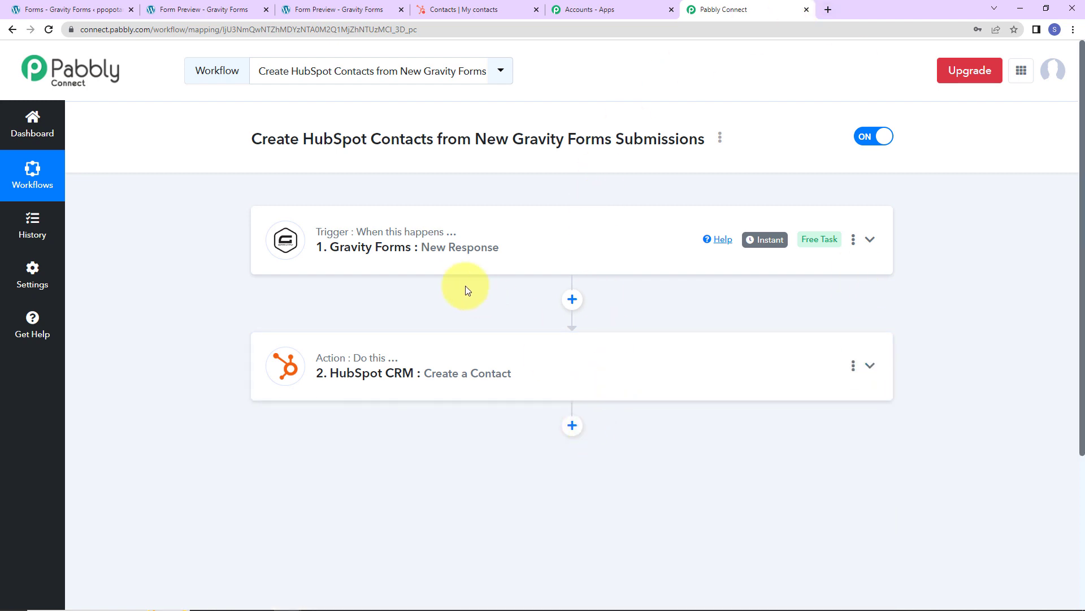
pyautogui.moveTo(319, 243)
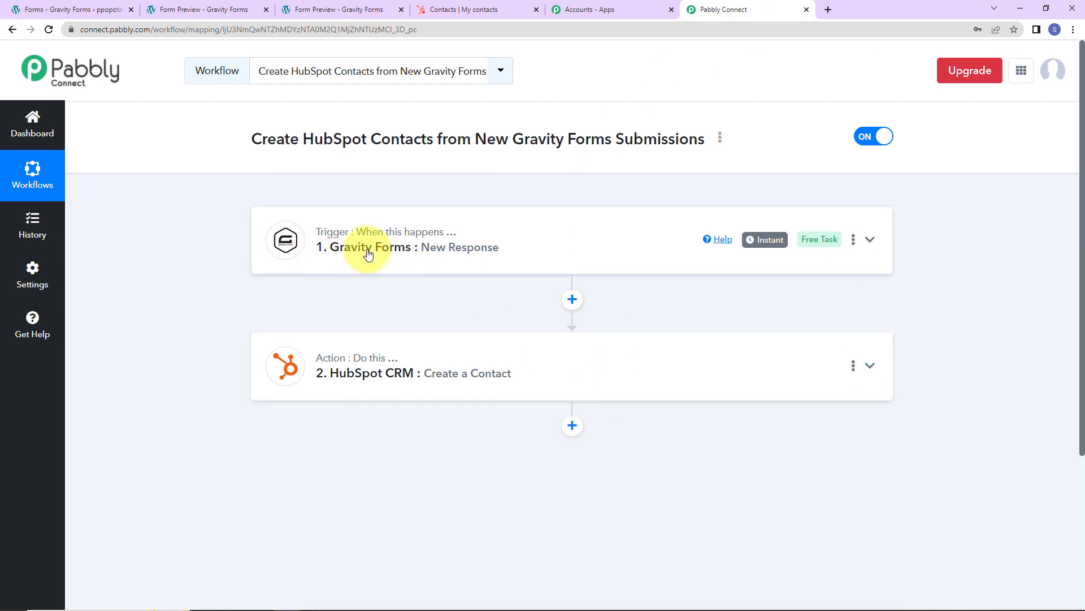